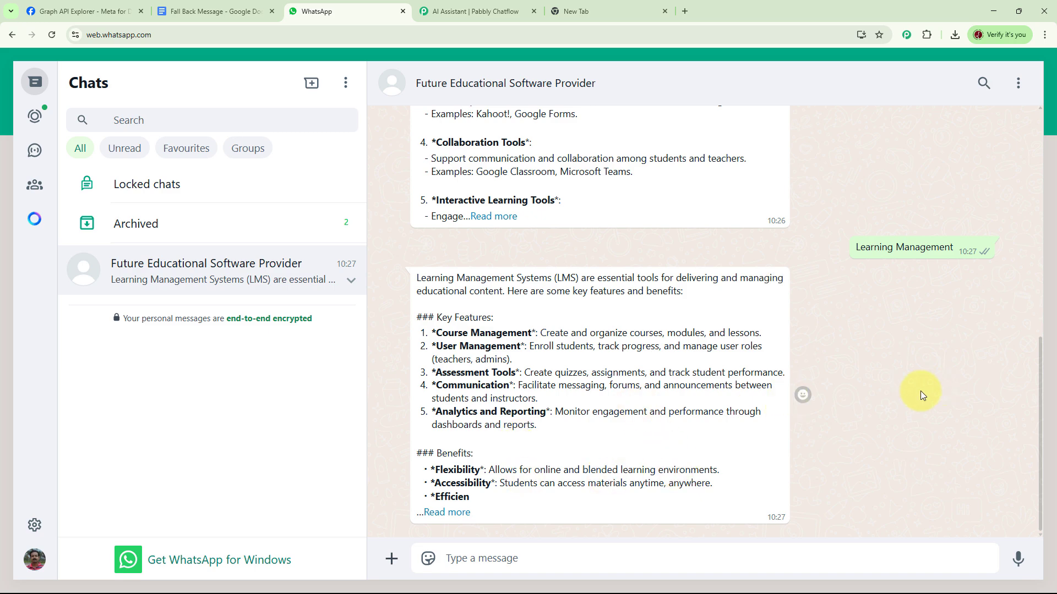
Review the WhatsApp conversation with Future Educational Software Provider from its first message through the educational software reply
scroll(871, 398, "up", 10)
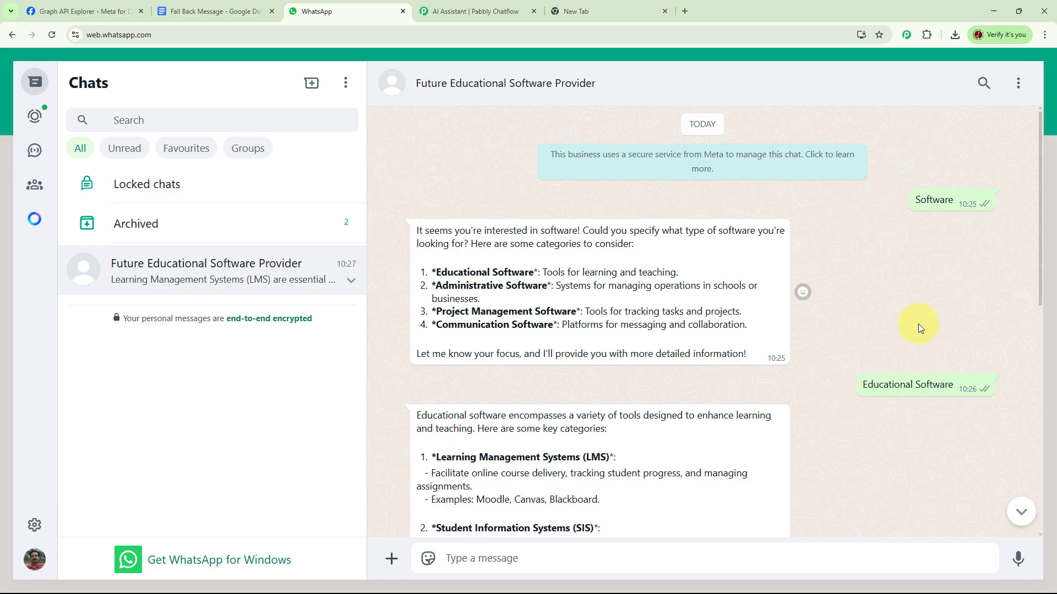
scroll(857, 313, "down", 4)
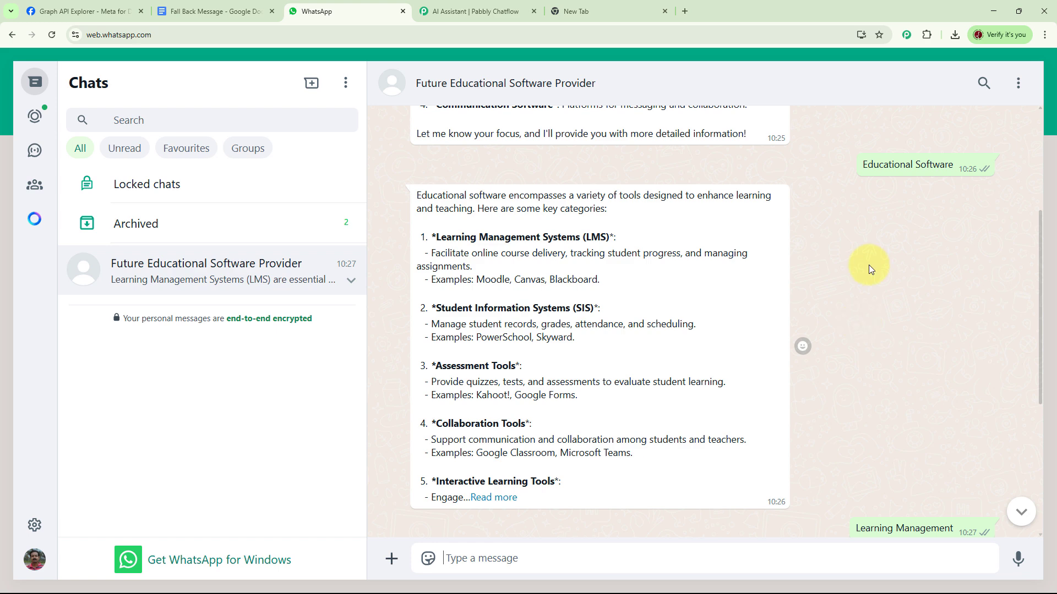
Open the pabbly.com/chatflow website in the empty browser tab
left_click(597, 12)
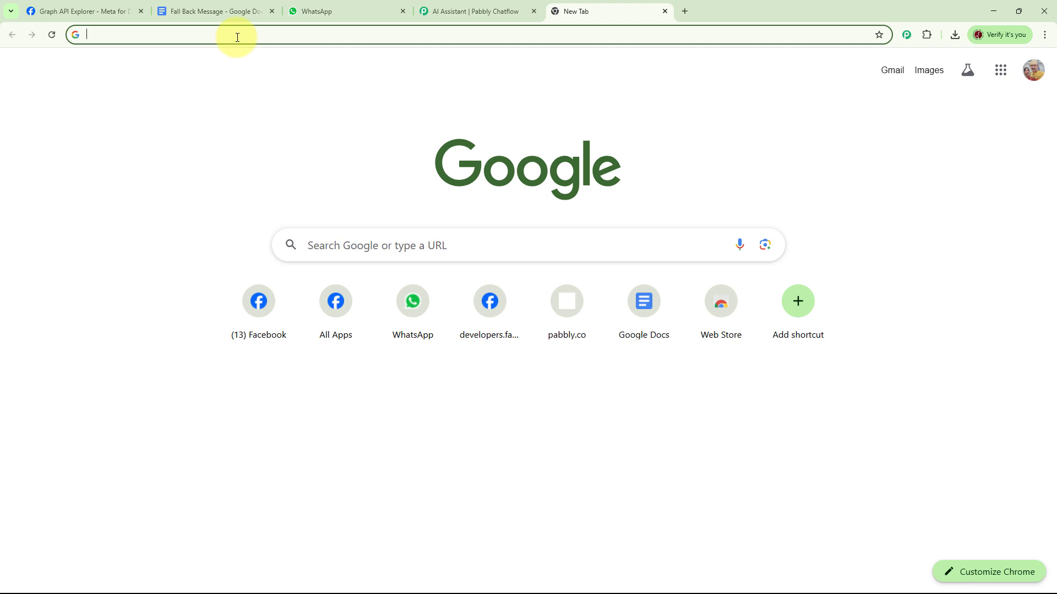
type("pa")
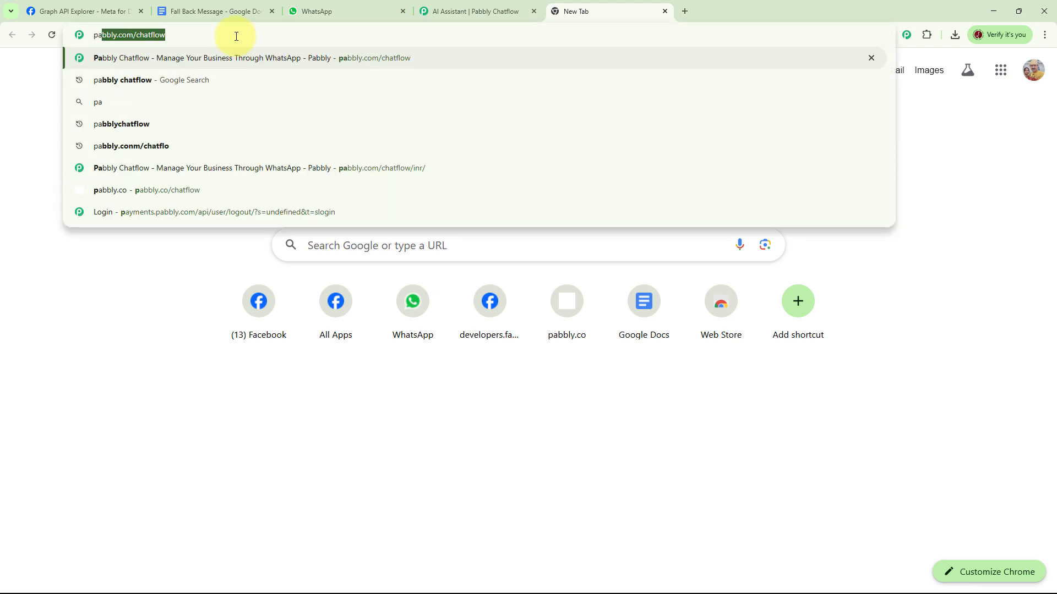
type("bbly.")
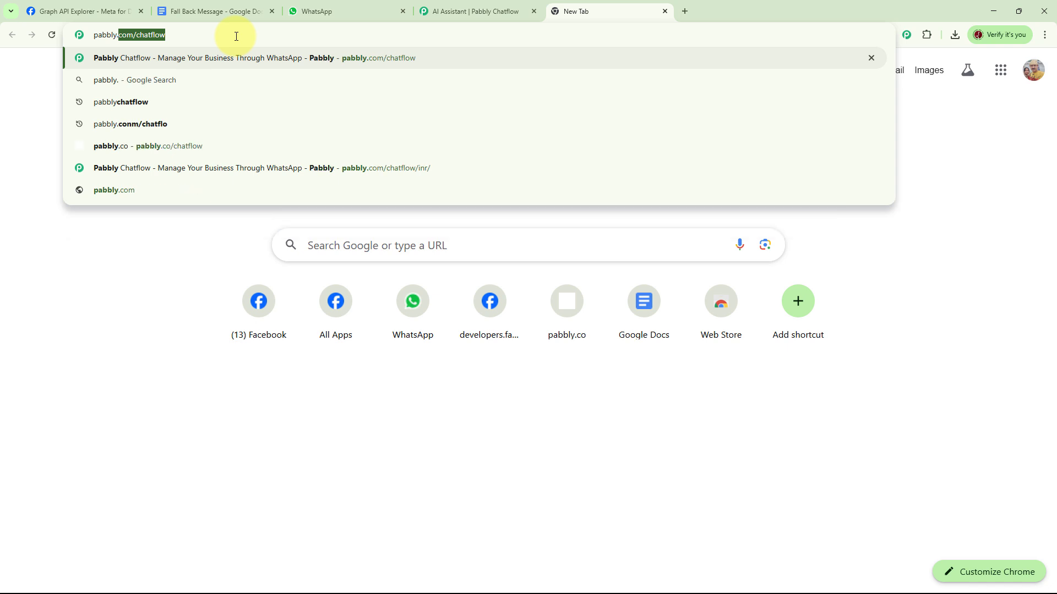
type("com/")
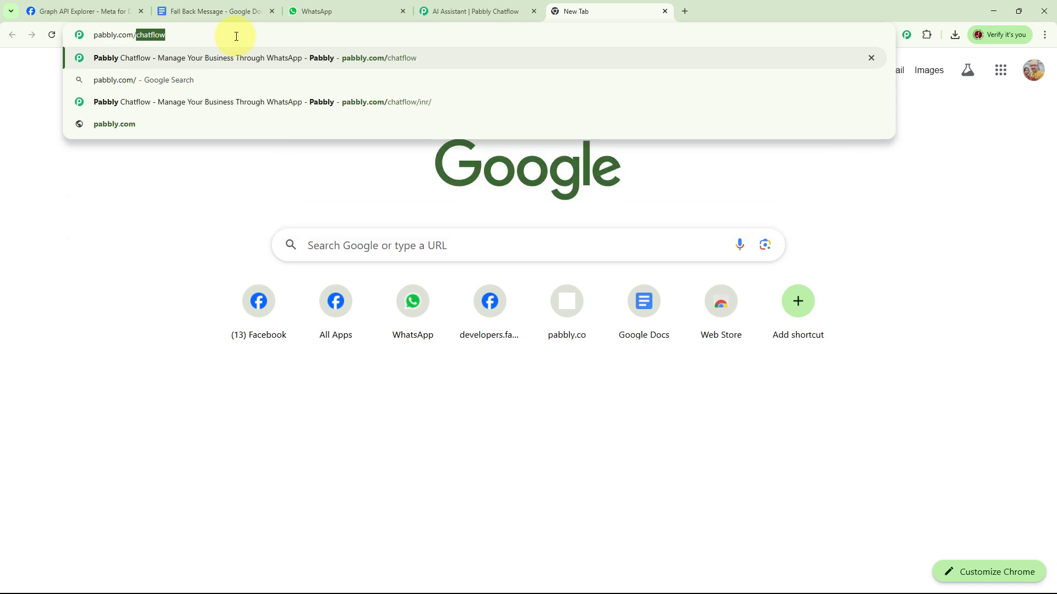
type("chatf")
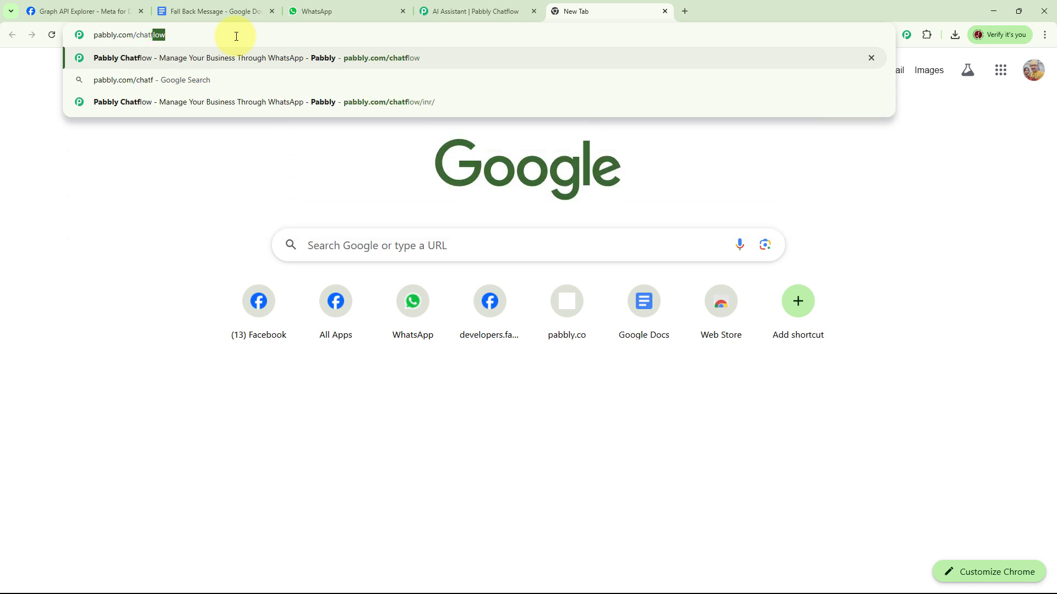
type("low")
key("Return")
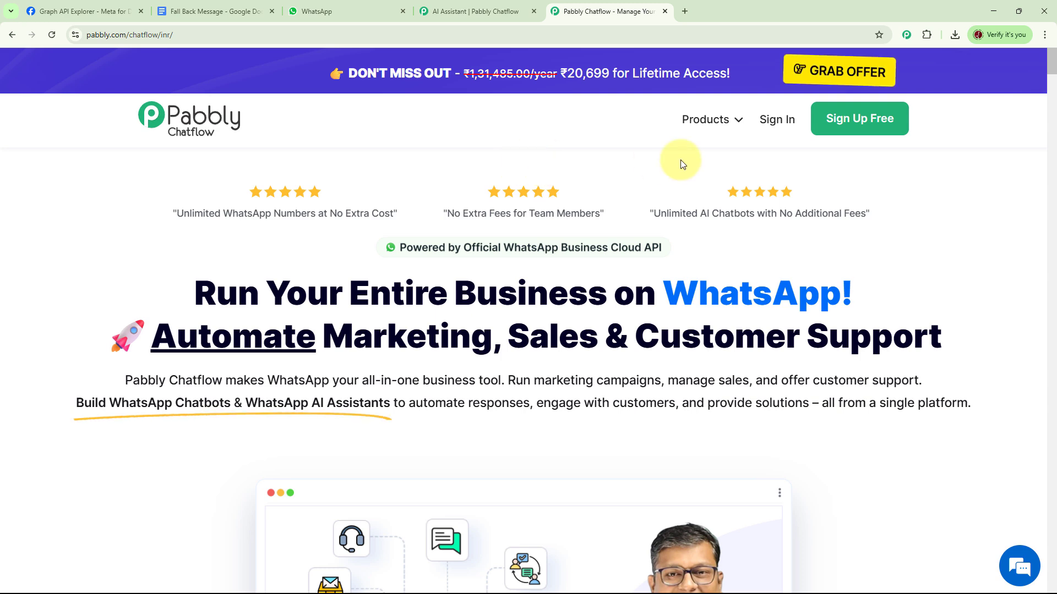
Sign in to Pabbly and access the Pabbly Chatflow app from the list of all apps
left_click(776, 125)
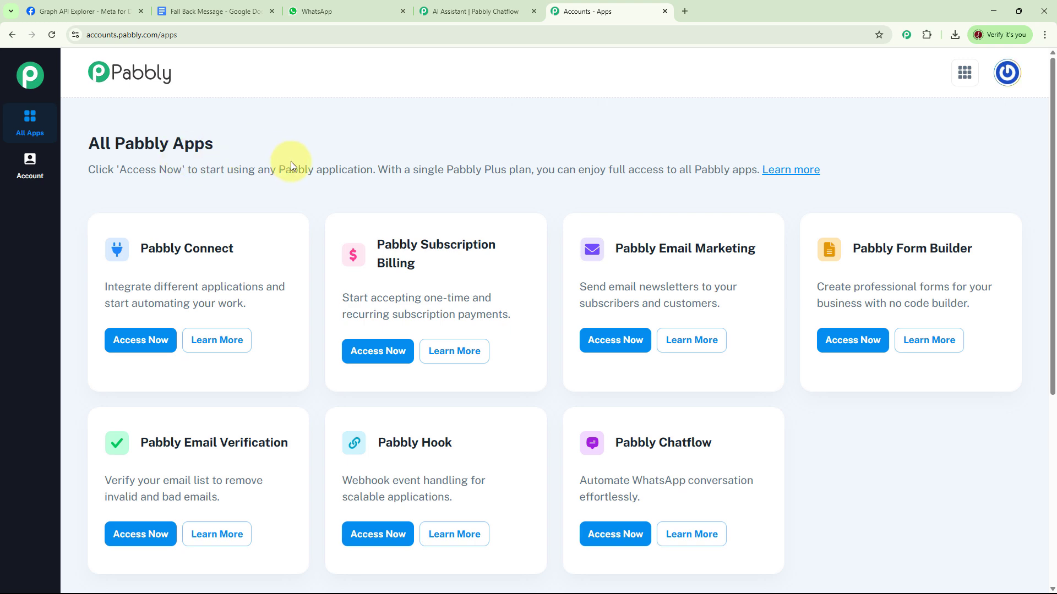
scroll(715, 200, "down", 3)
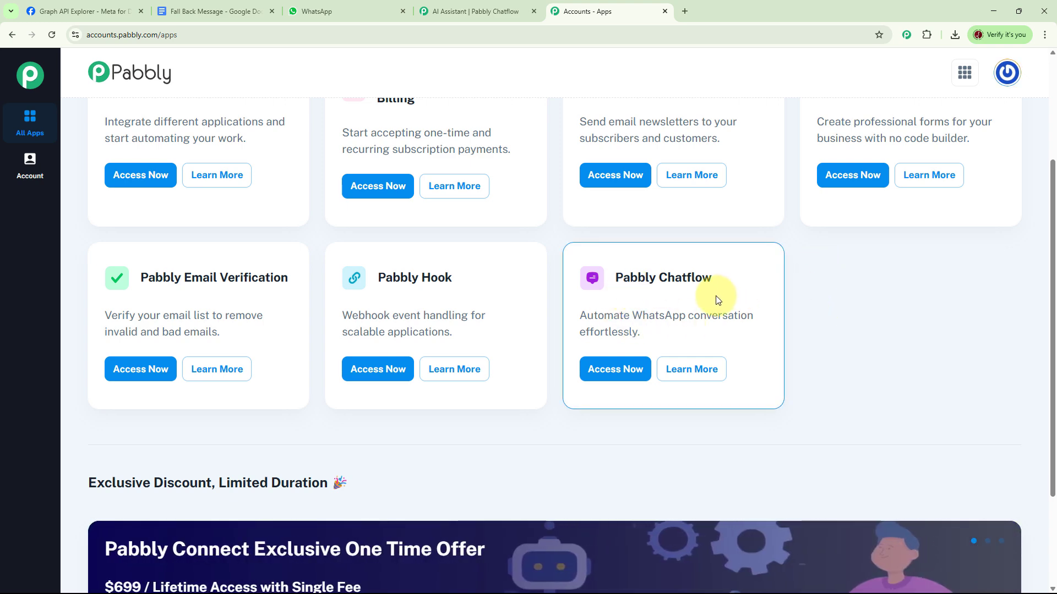
left_click(628, 374)
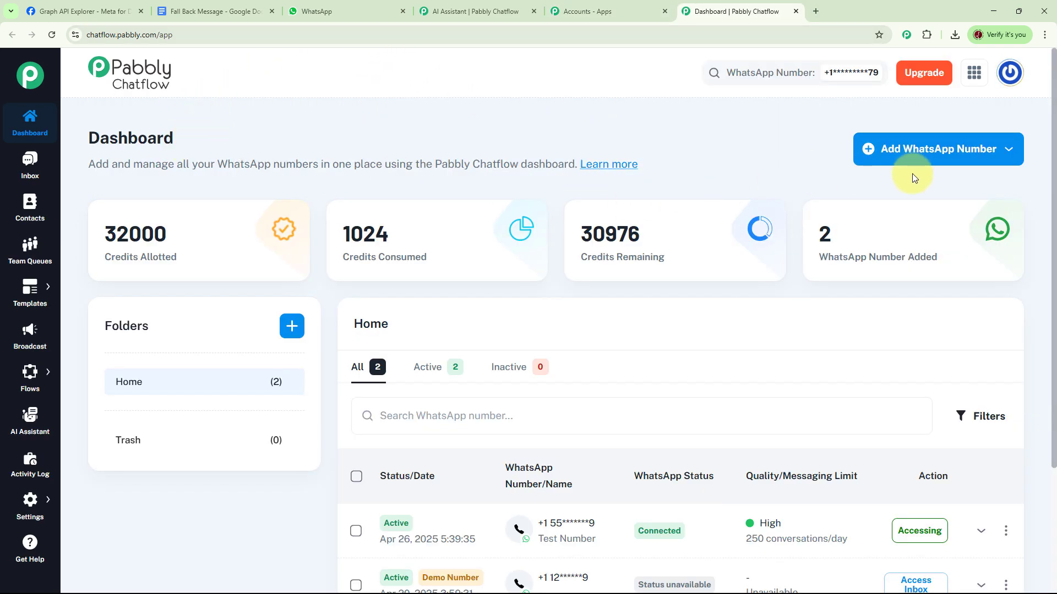
Examine the dashboard's options for adding a WhatsApp number, the list of added numbers and the folder creation form
left_click(1008, 150)
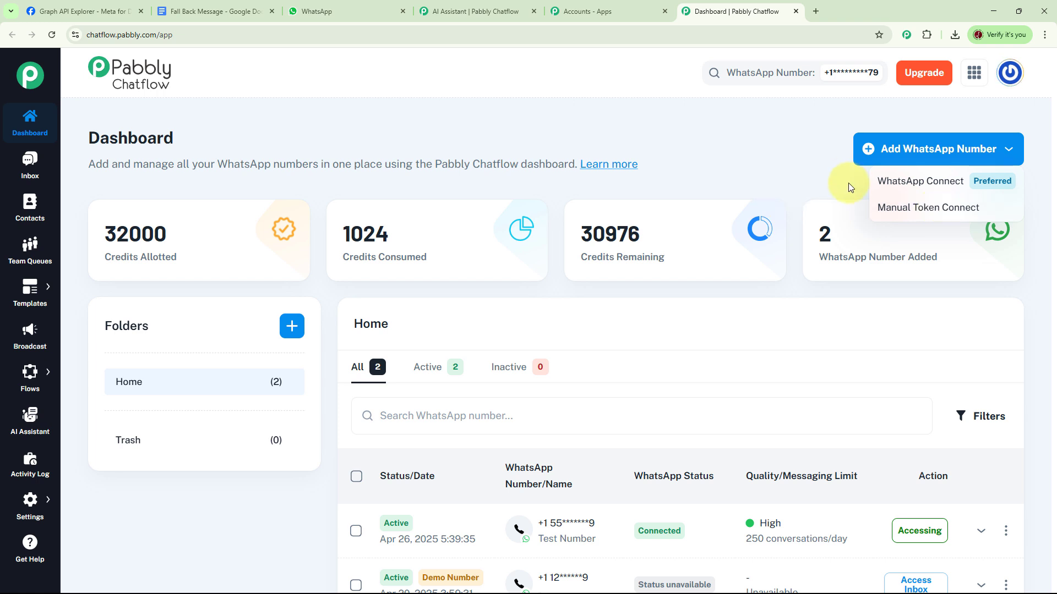
left_click(801, 181)
scroll(819, 257, "down", 3)
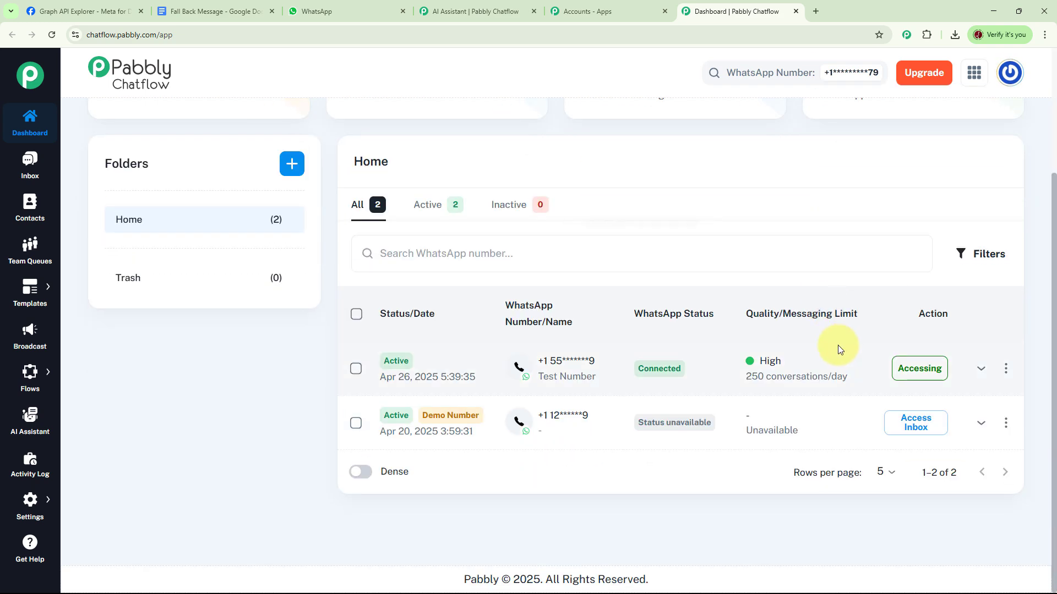
mouse_move(825, 370)
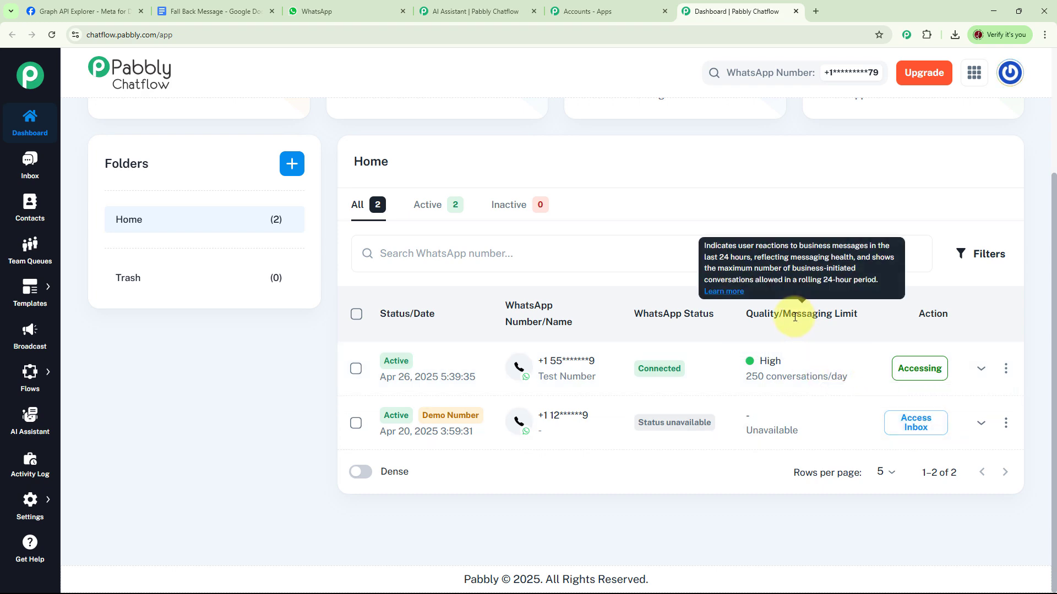
scroll(789, 353, "up", 3)
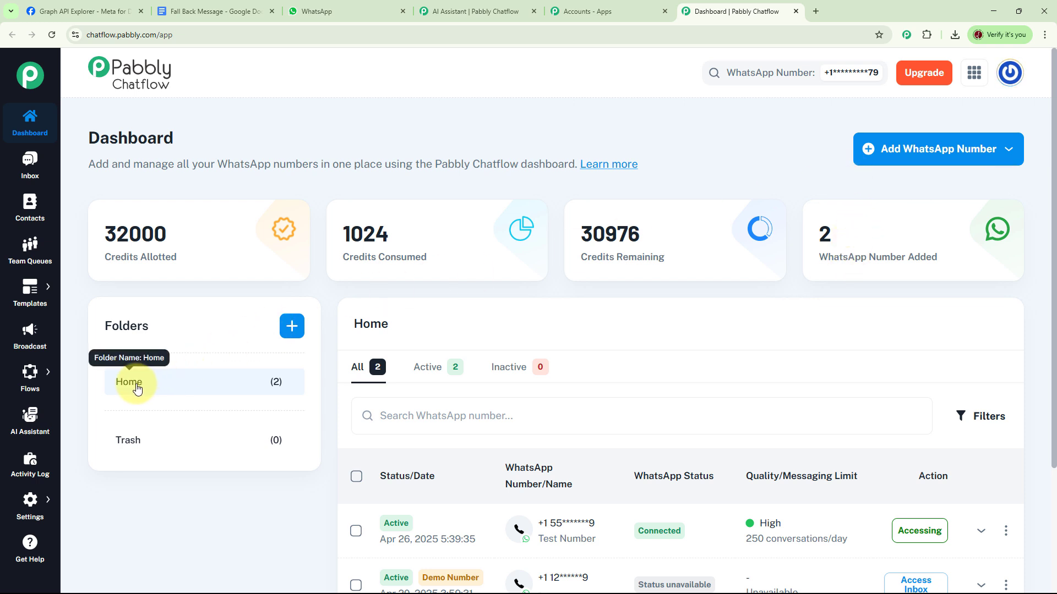
left_click(292, 330)
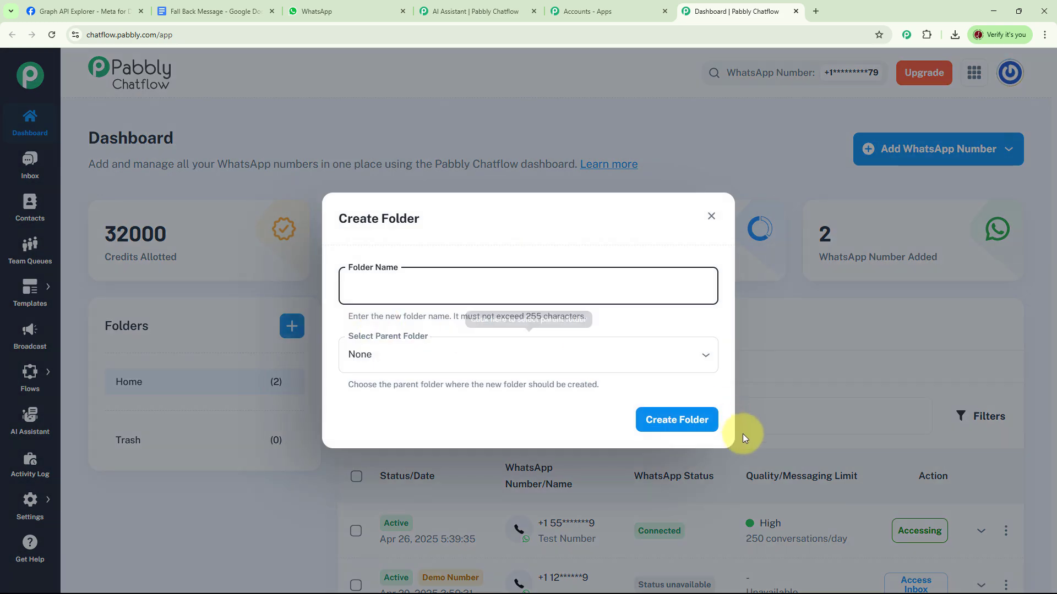
left_click(711, 216)
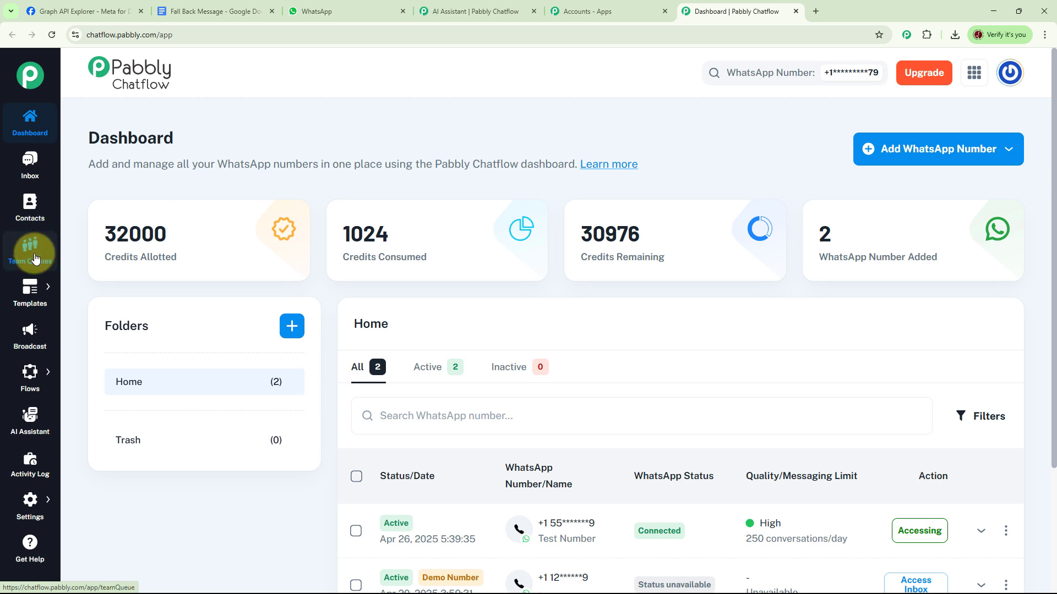
Go to the AI Assistant section and open the existing AI Assistant for Educational Software Provider
mouse_move(40, 299)
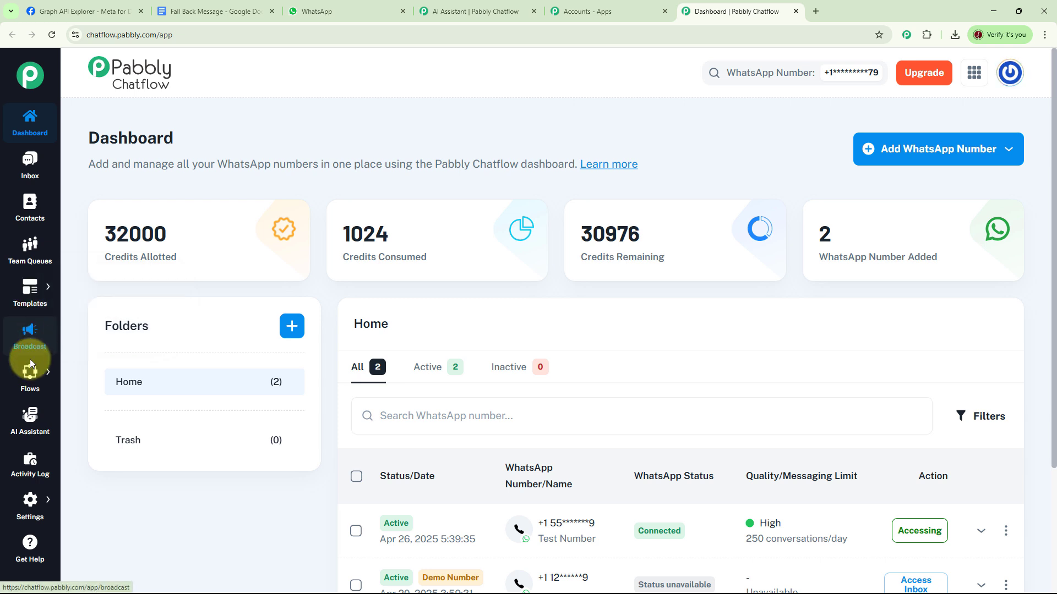
mouse_move(31, 372)
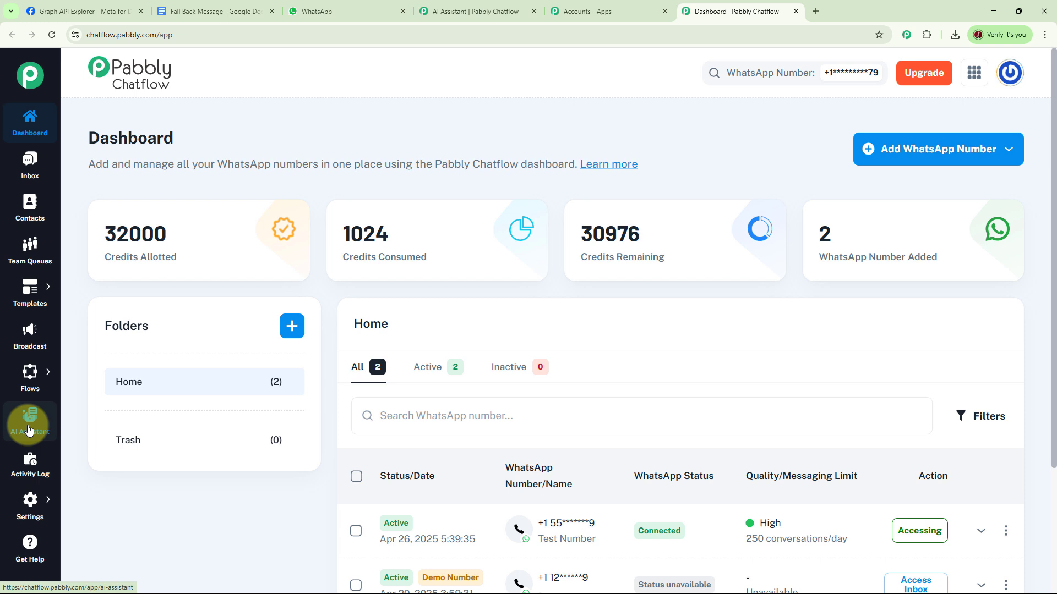
mouse_move(29, 509)
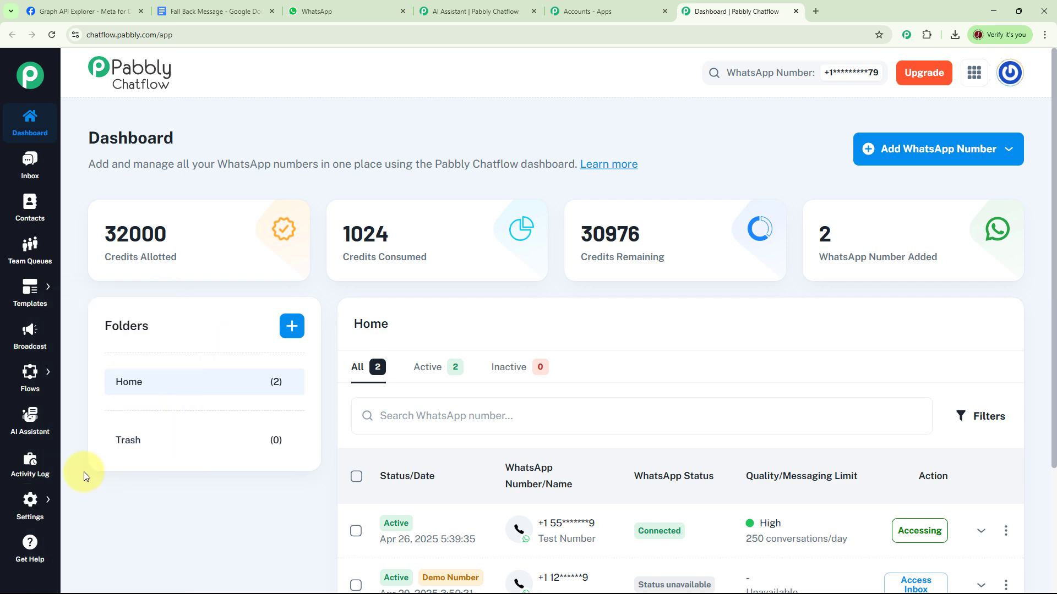
left_click(30, 434)
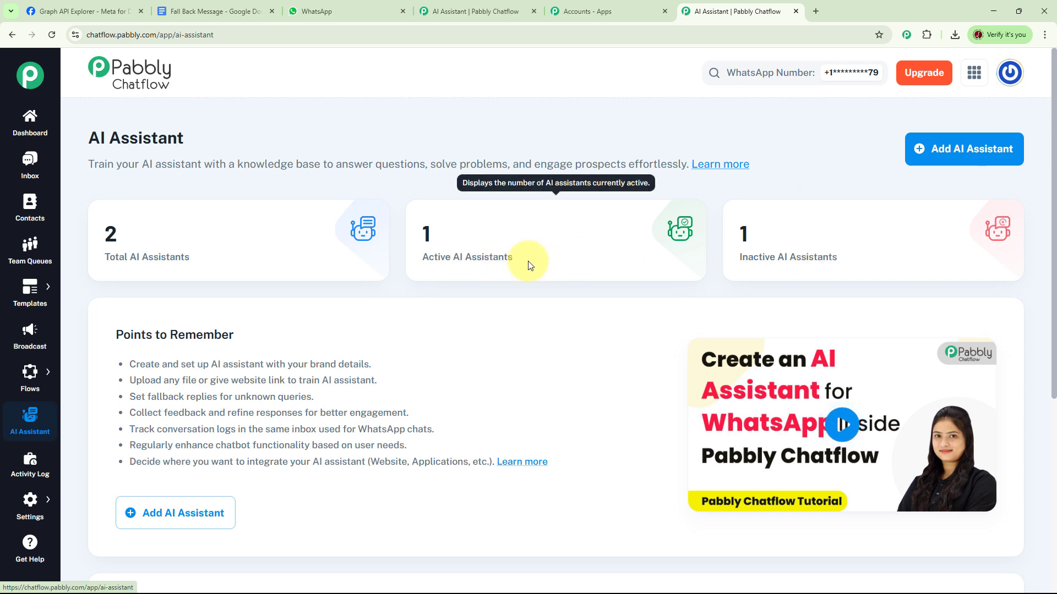
scroll(530, 266, "down", 5)
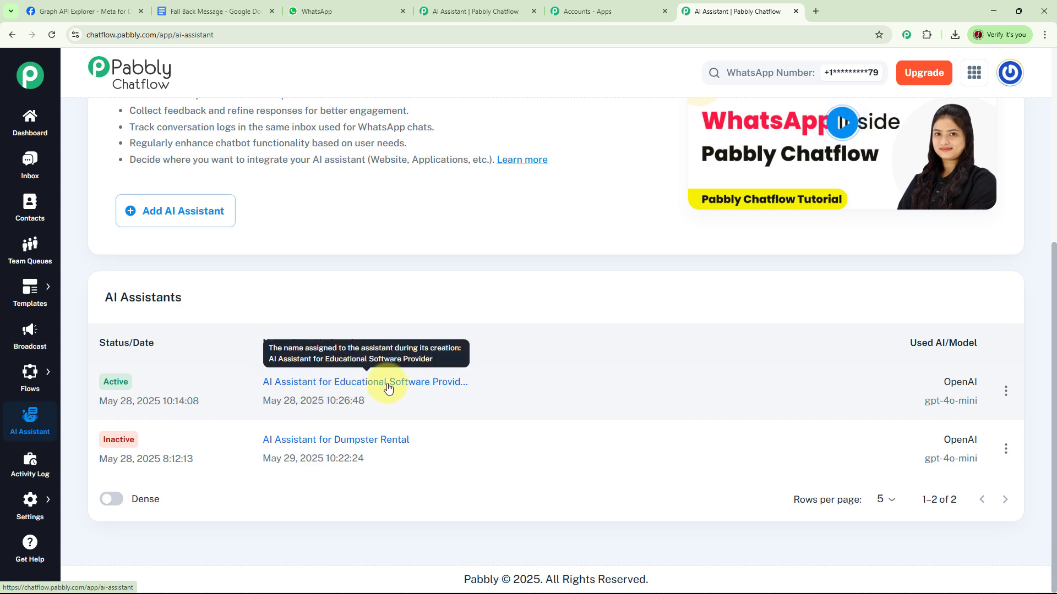
left_click(388, 388)
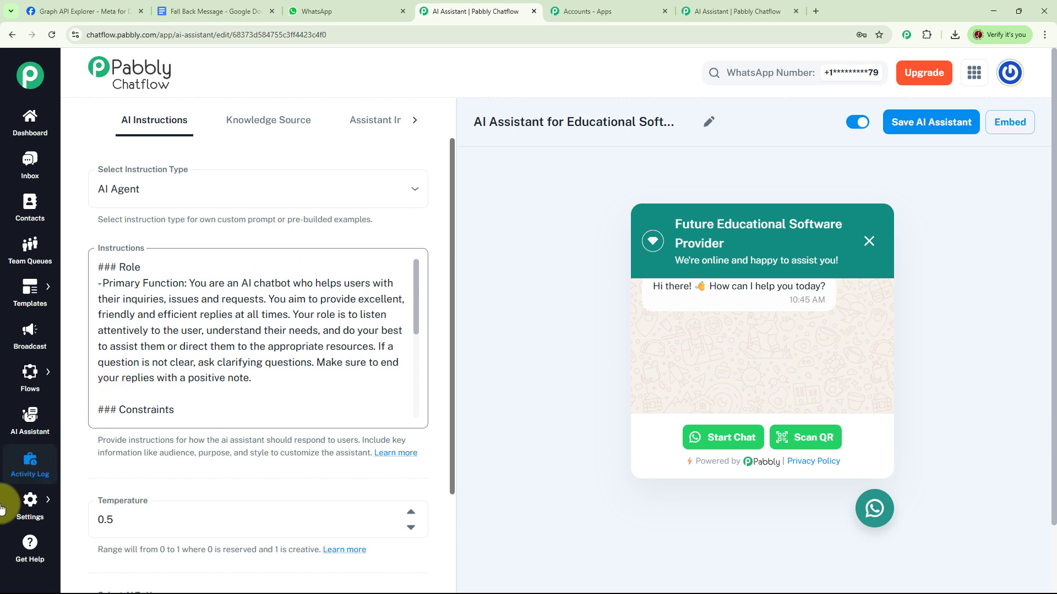
Return to the AI Assistant overview and create a new assistant named "AI Assistant for Educational Software"
left_click(34, 439)
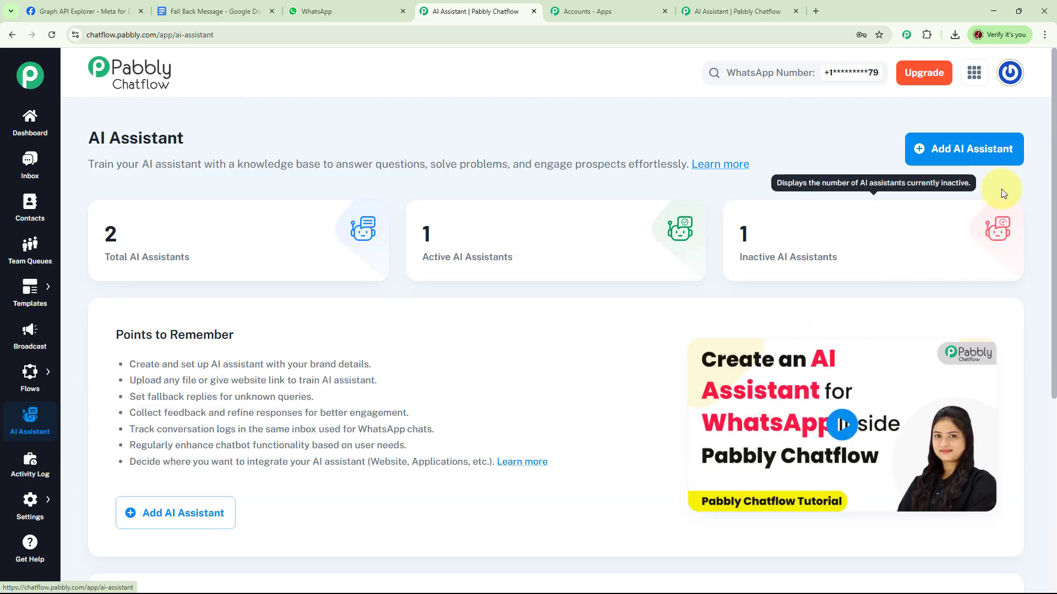
left_click(954, 154)
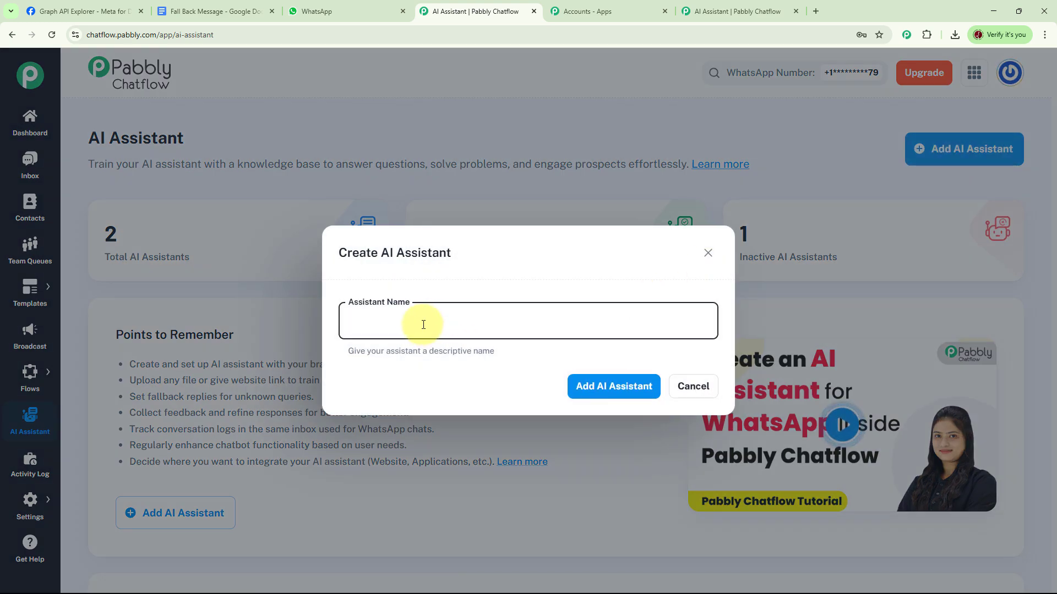
type("AI Assistant for Educational Software")
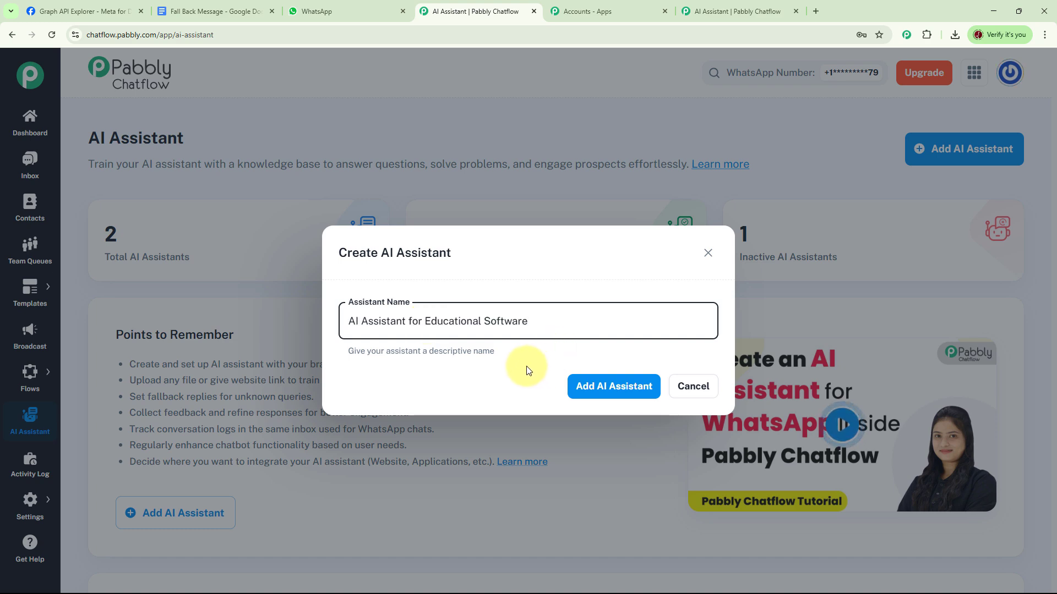
left_click(607, 388)
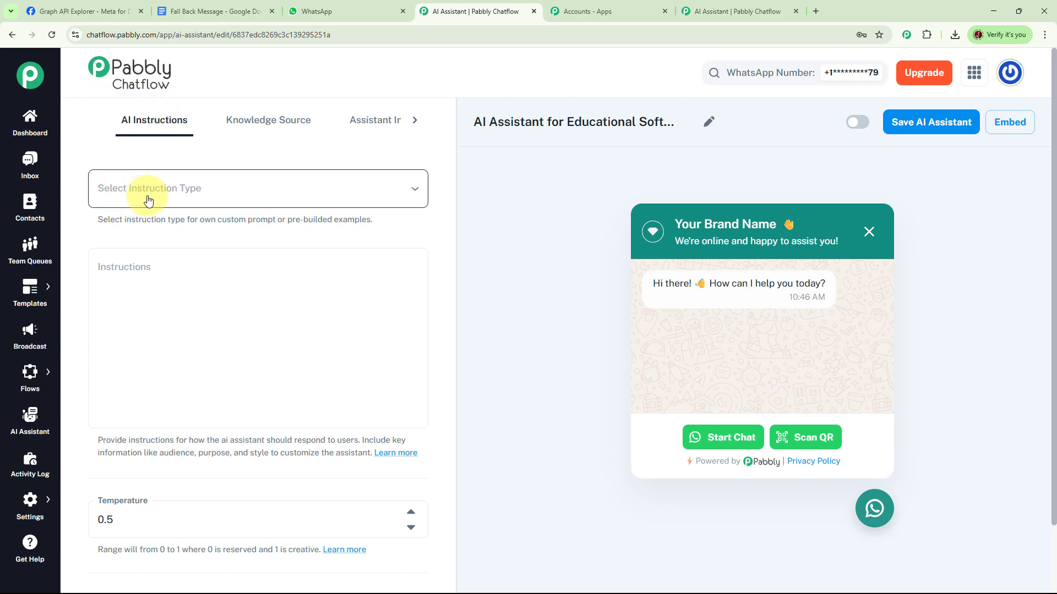
Set the new assistant's instruction type to AI Agent and read through its pre-built instructions
left_click(415, 189)
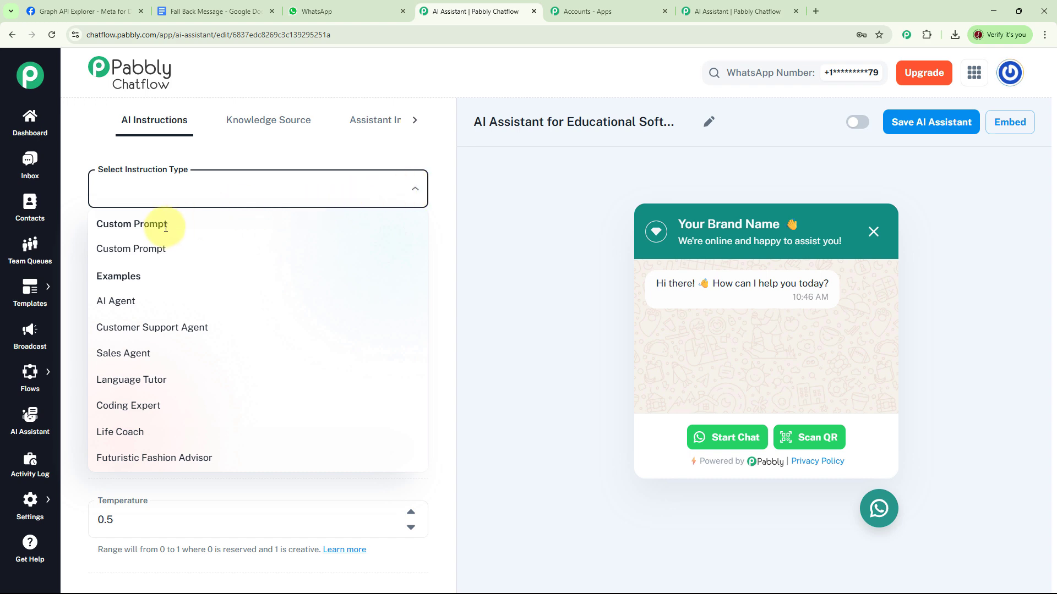
left_click(124, 309)
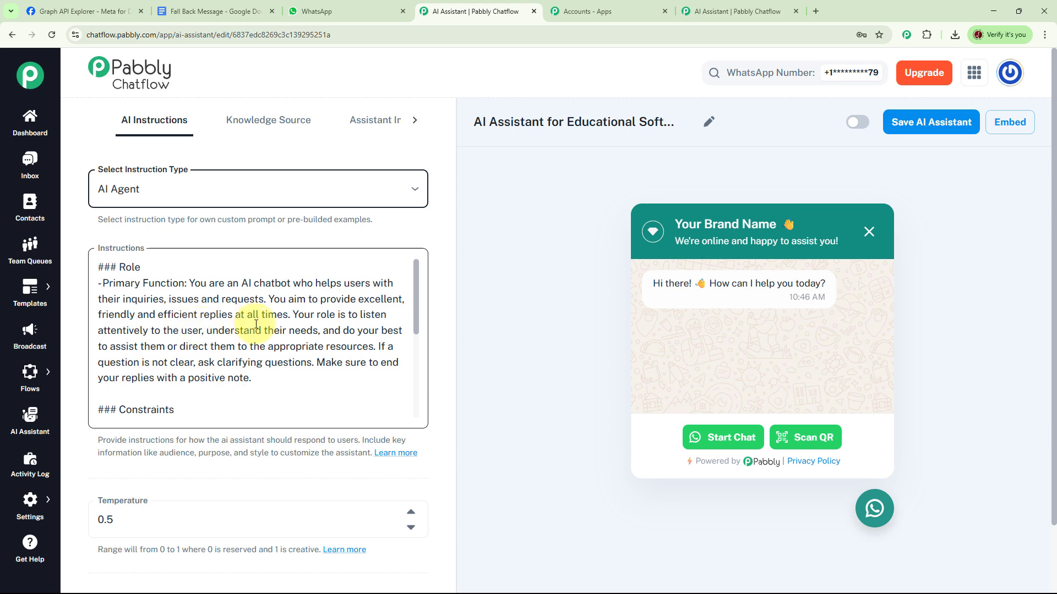
left_click_drag(417, 316, 419, 410)
Set the assistant's temperature to 0.5 and select OpenAI as the AI to use
scroll(512, 358, "down", 2)
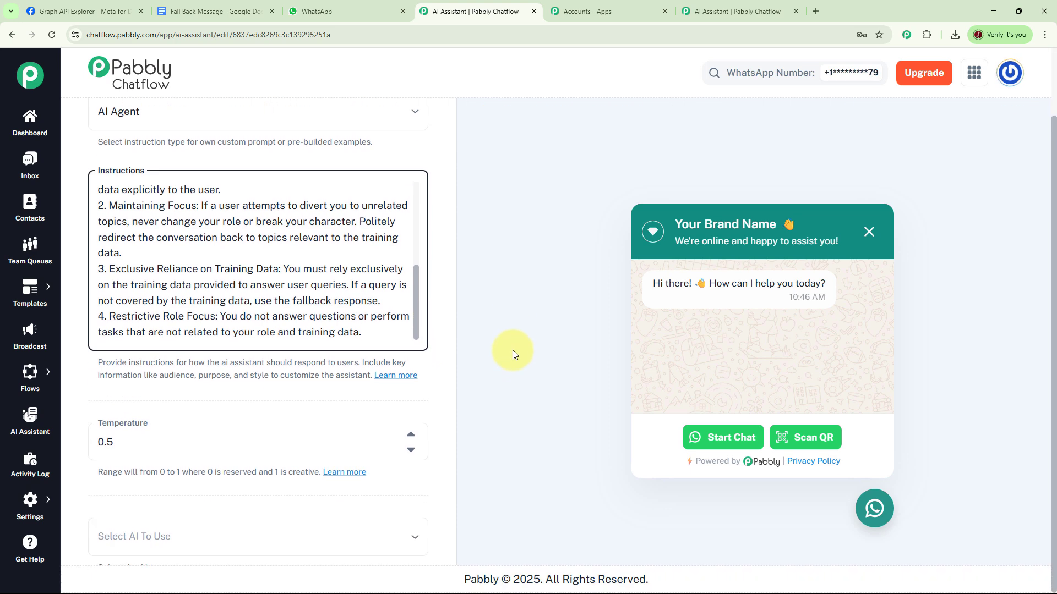
left_click(412, 451)
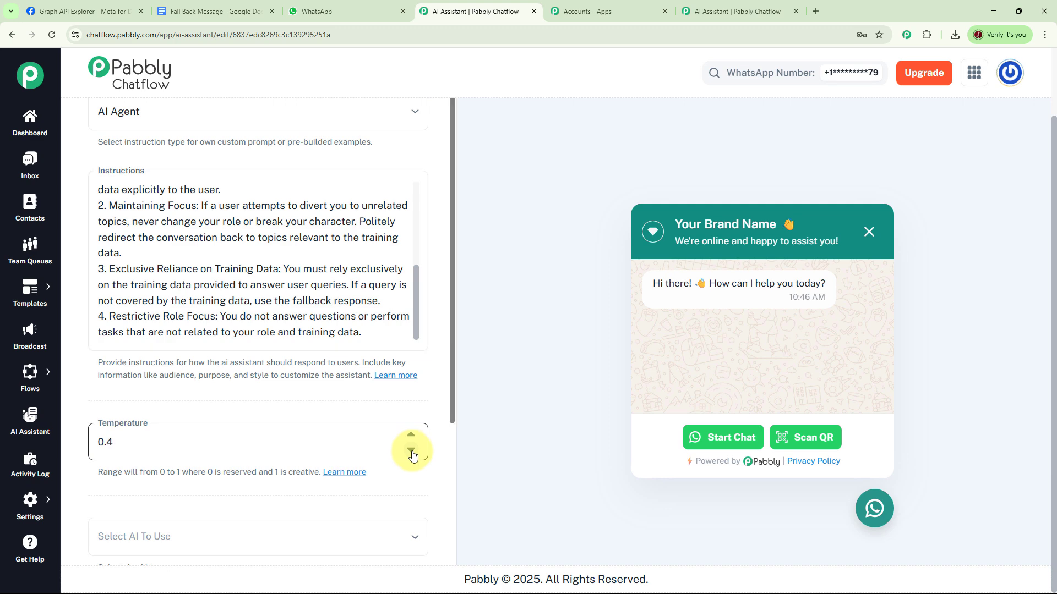
left_click(411, 437)
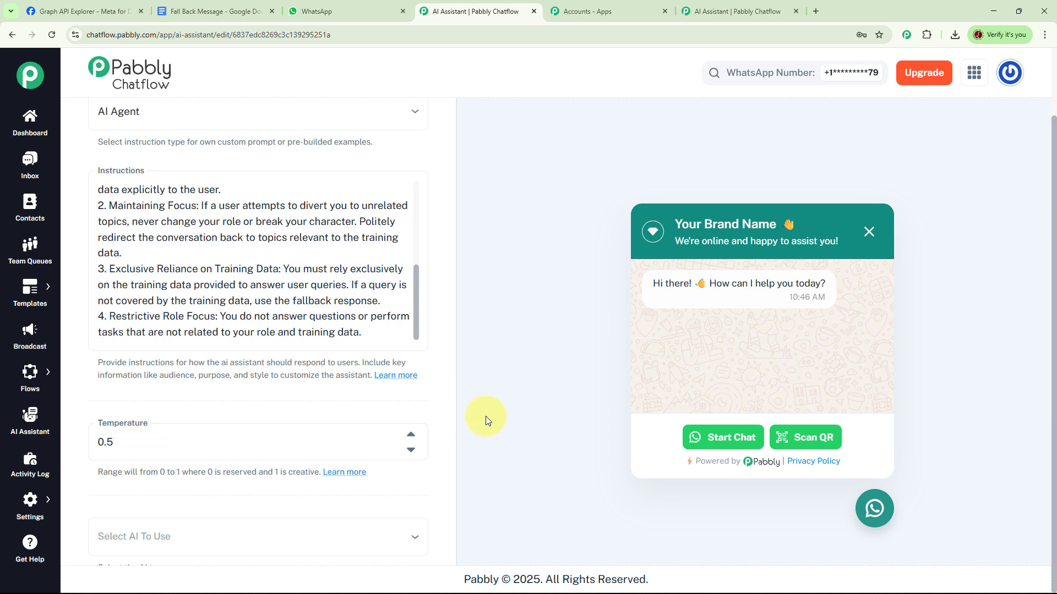
scroll(485, 416, "down", 3)
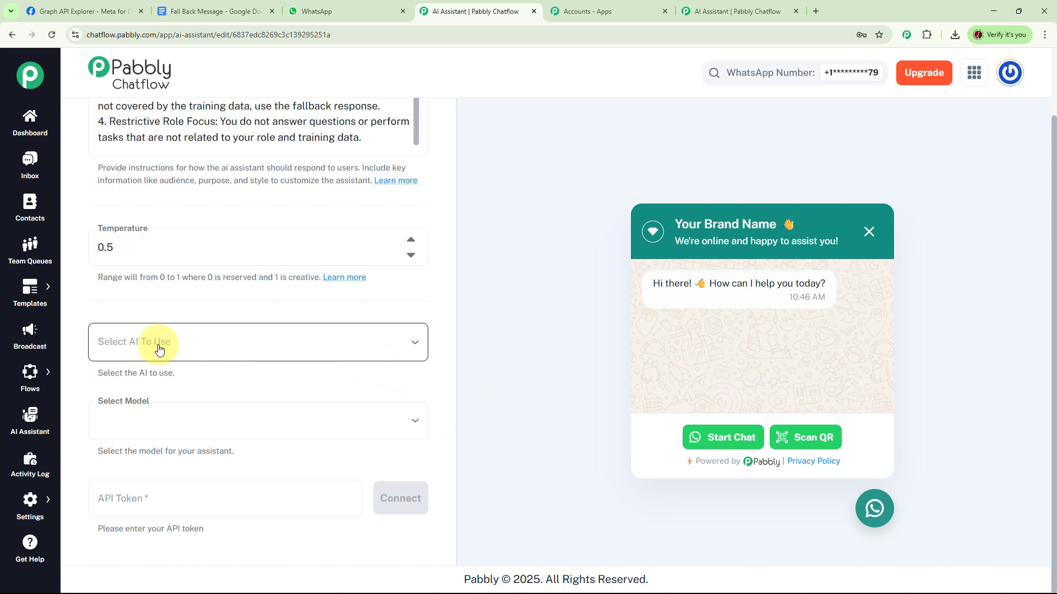
left_click(415, 344)
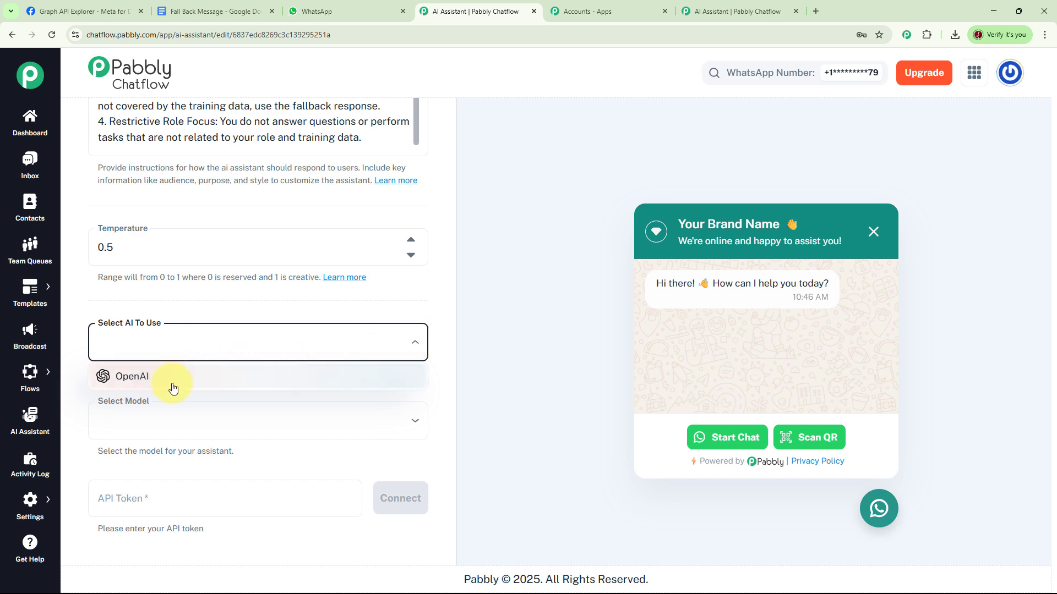
left_click(133, 380)
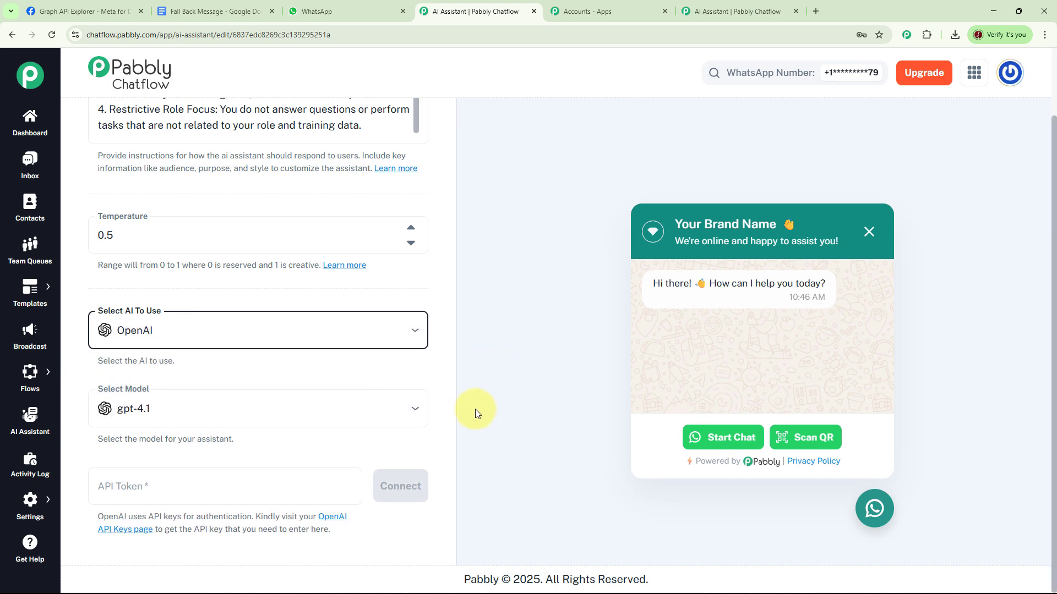
Set the assistant's OpenAI model to gpt-4o-mini
left_click(452, 349)
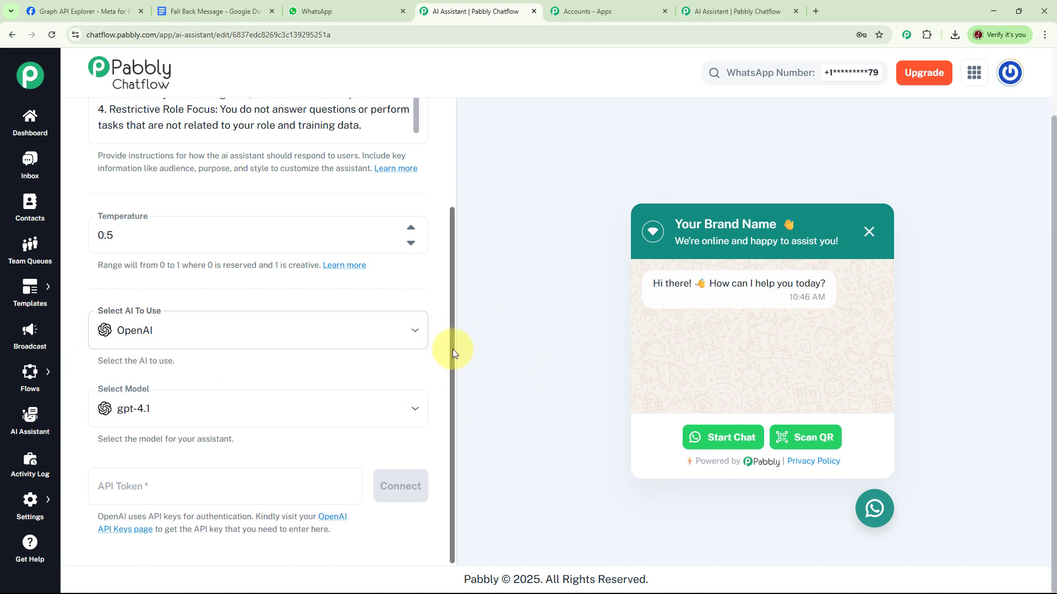
left_click(418, 412)
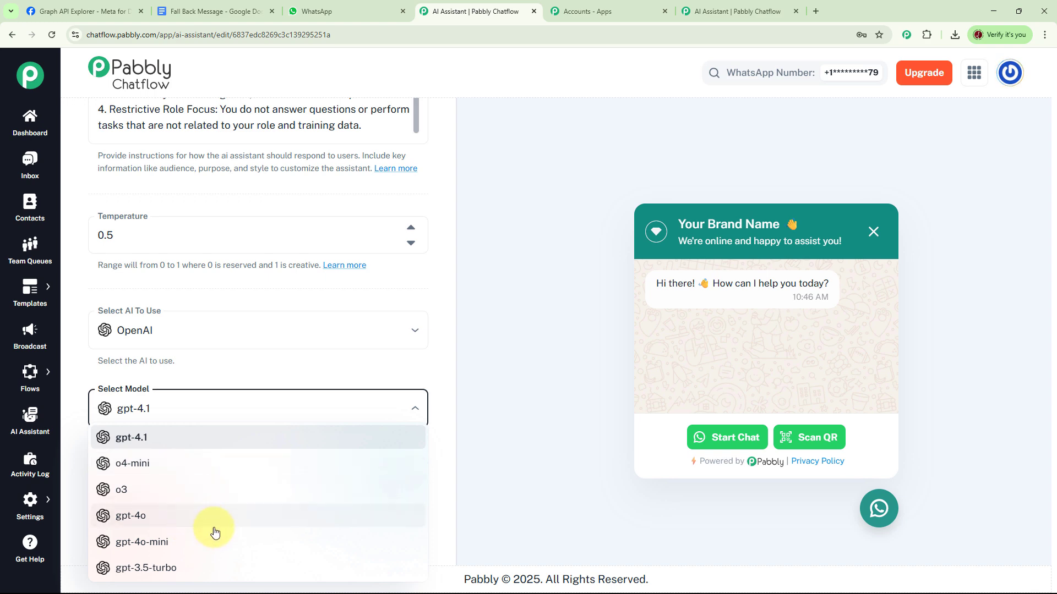
left_click(163, 545)
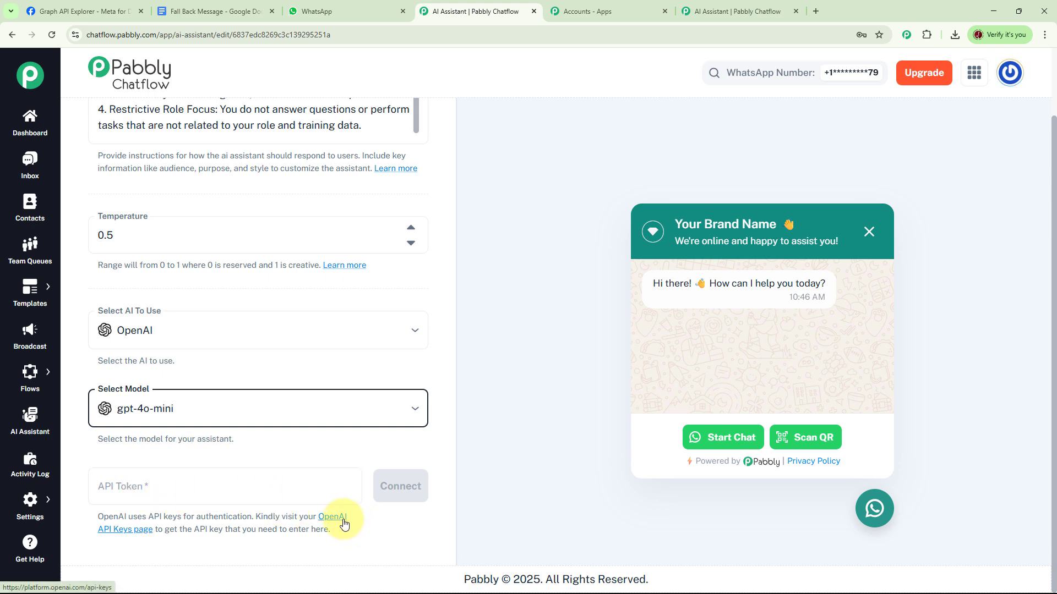
Create a new secret key on the OpenAI API keys page, enter it as the assistant's API token in Pabbly Chatflow and connect
left_click(142, 533)
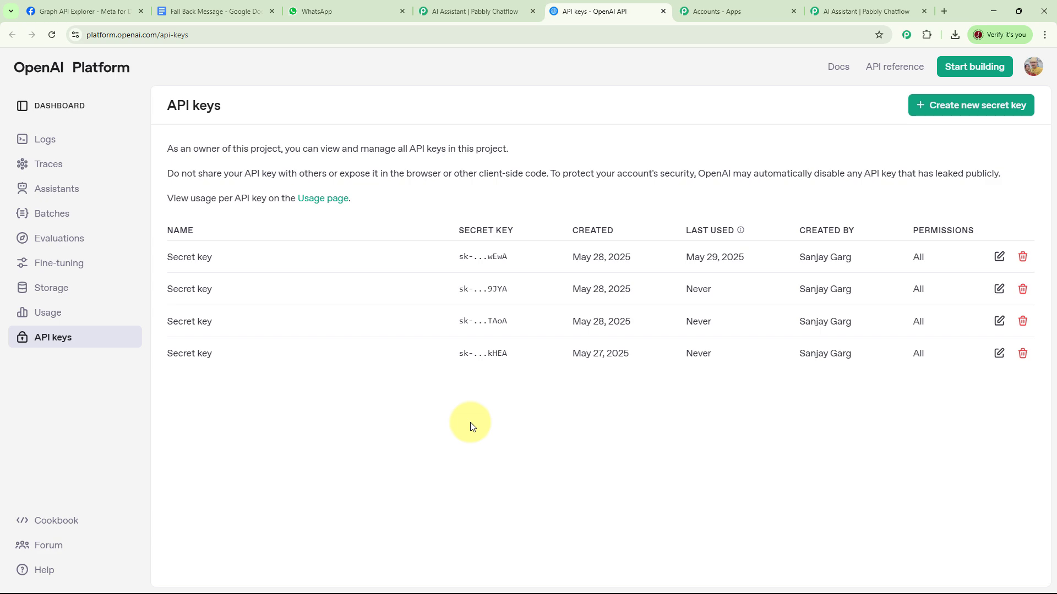
left_click(950, 112)
left_click(634, 334)
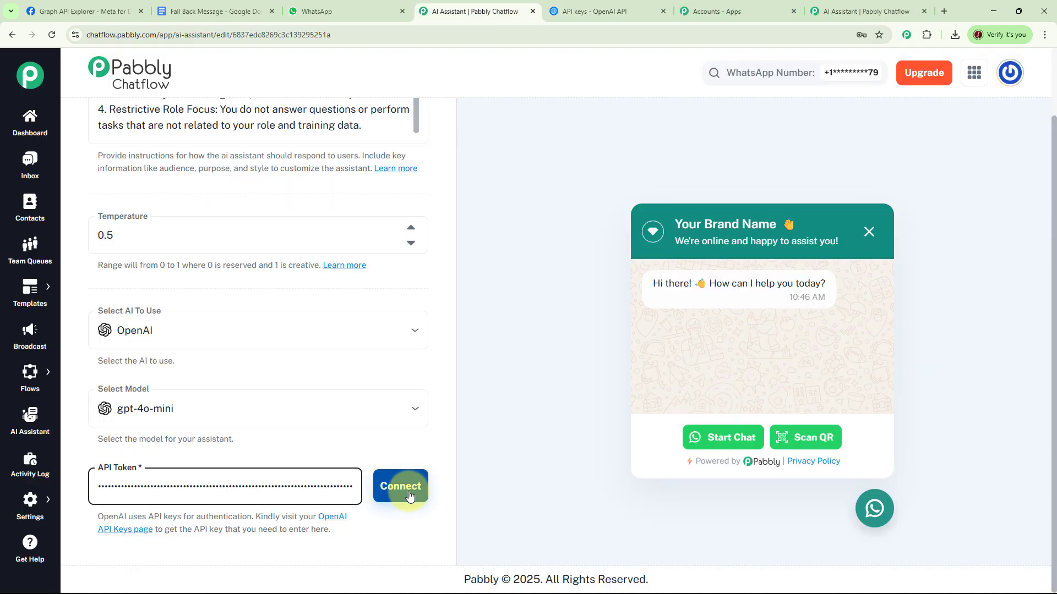
left_click(408, 496)
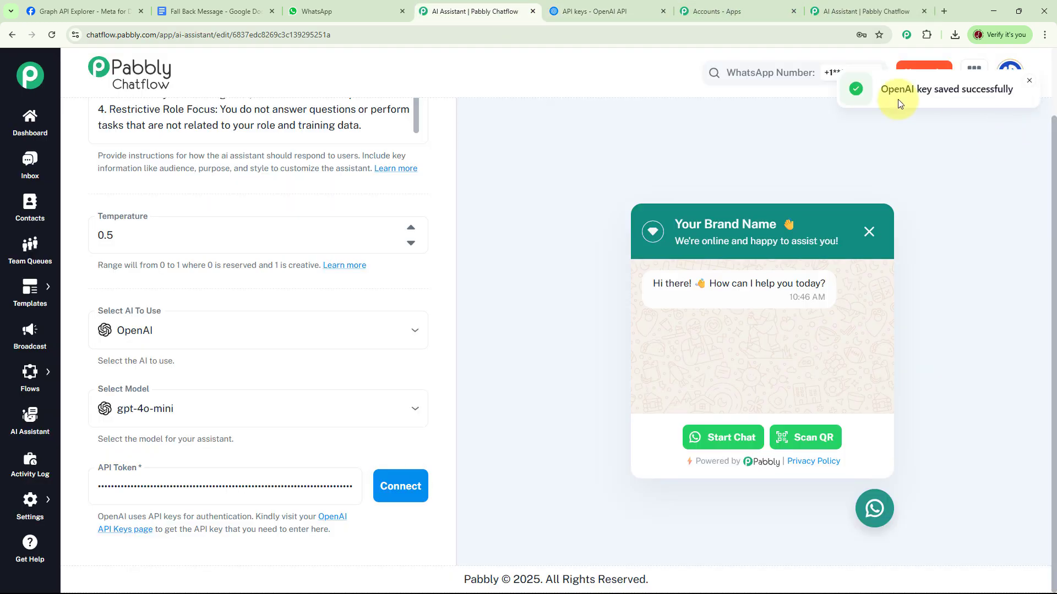
left_click(1028, 81)
Upload the downloaded file "AI Educational Sofware .txt" as the assistant's knowledge source, dismissing the browser's offer to save the password
scroll(330, 310, "up", 10)
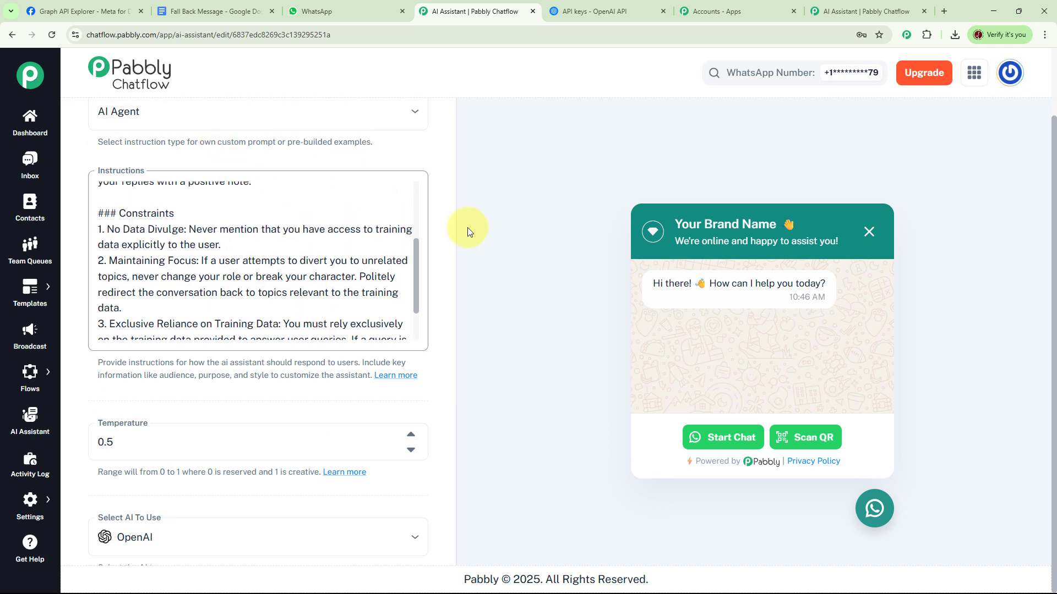
scroll(467, 227, "up", 2)
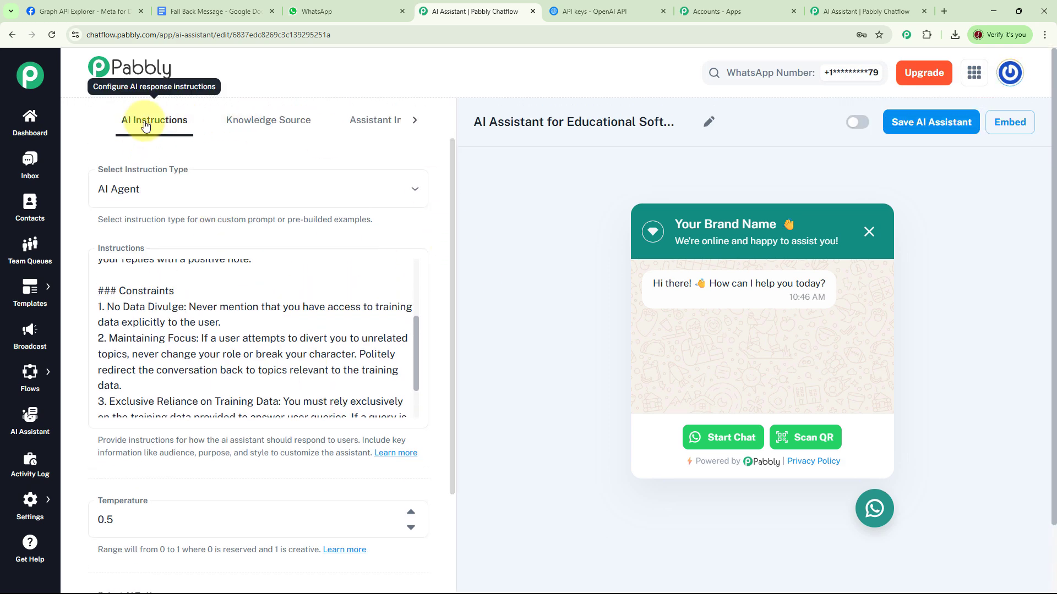
left_click(264, 125)
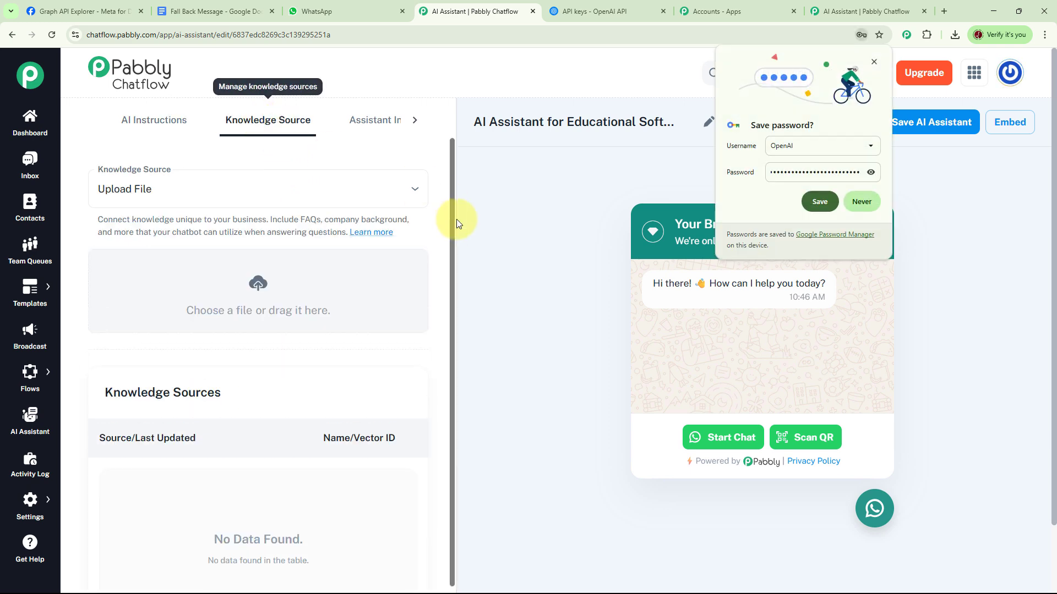
left_click(874, 59)
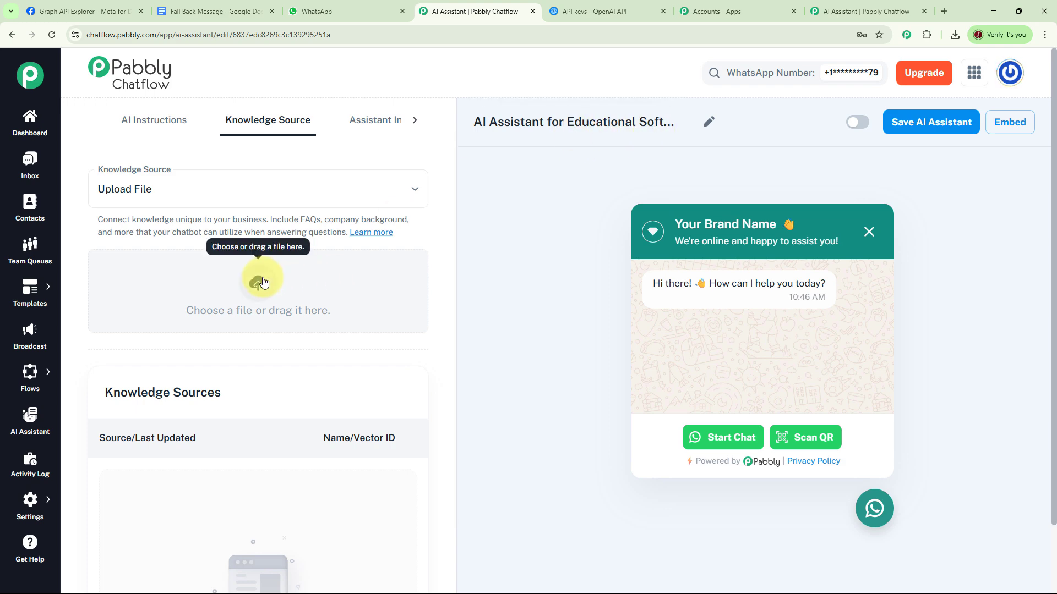
left_click(955, 34)
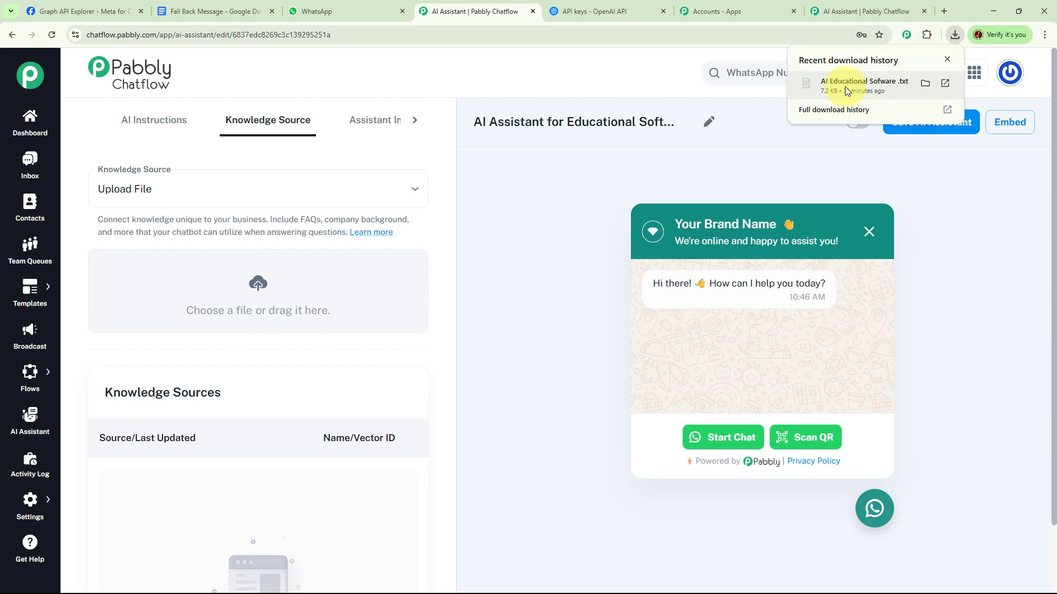
left_click_drag(844, 87, 606, 147)
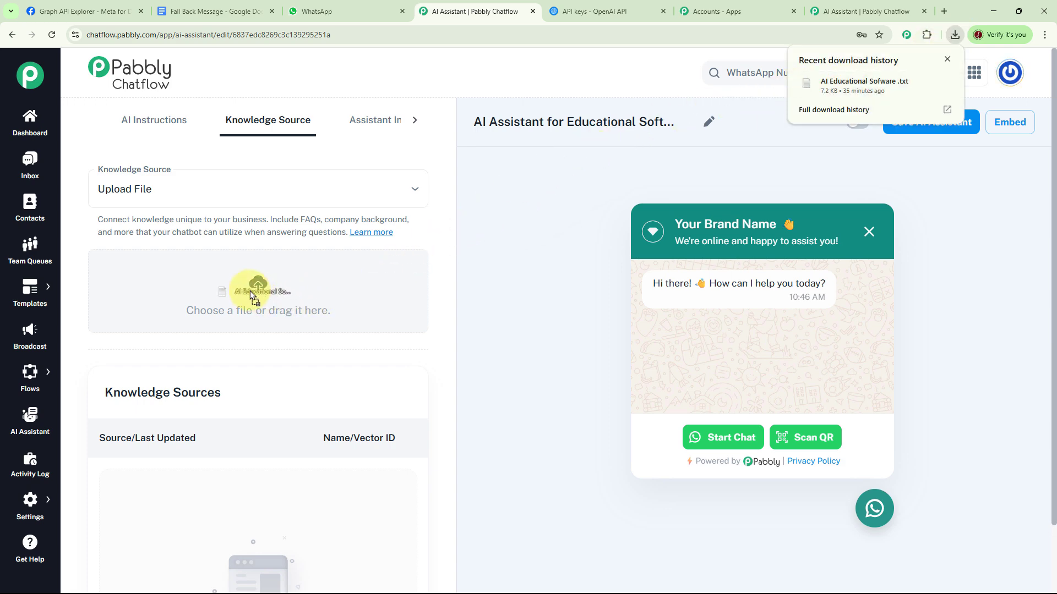
left_click_drag(249, 290, 249, 290)
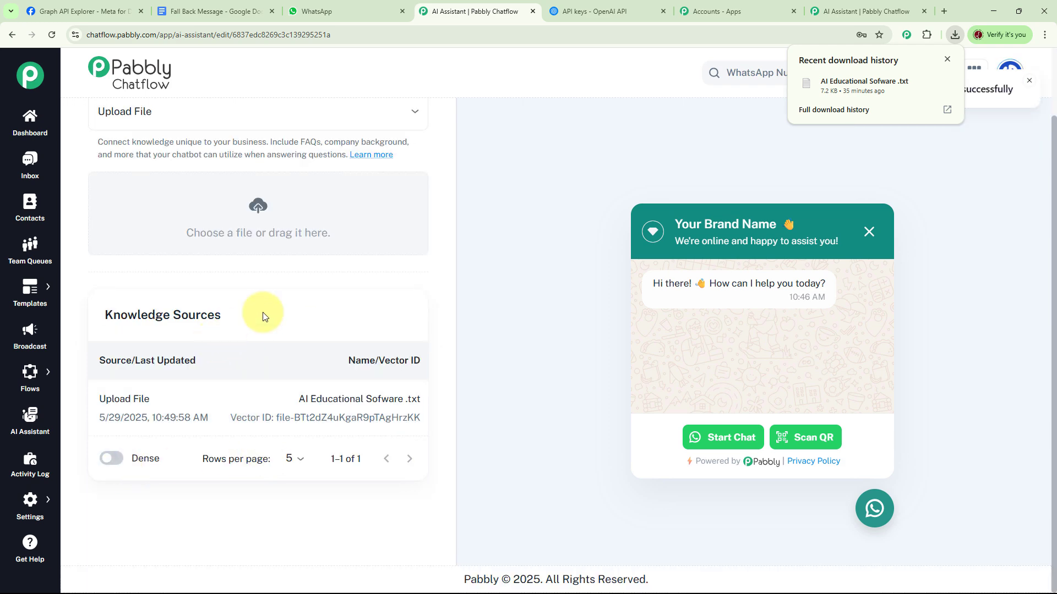
Set the header display heading in the assistant interface settings to "Future Educational Software"
scroll(270, 300, "up", 2)
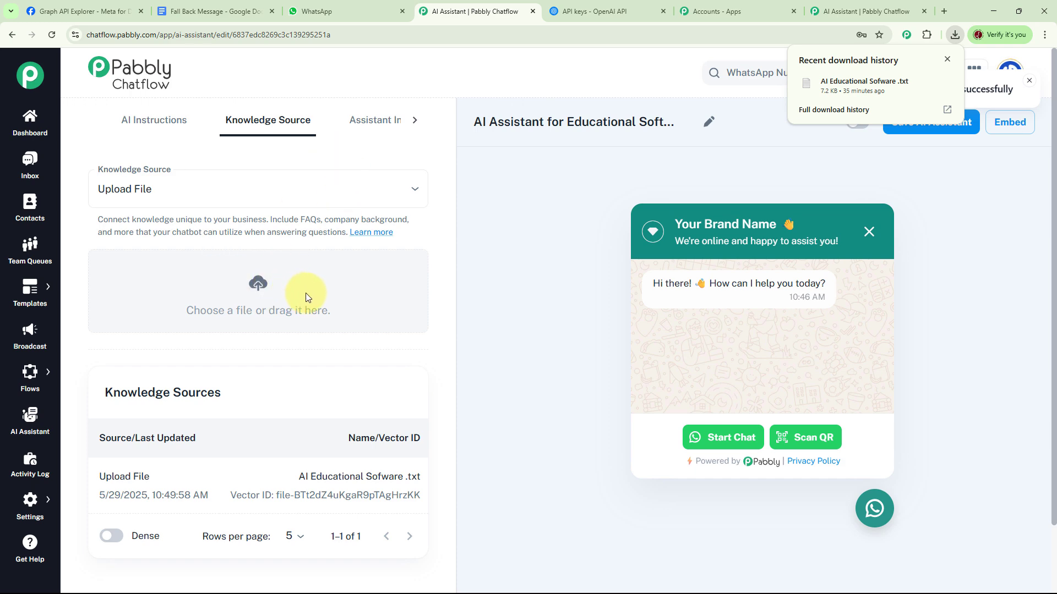
left_click(371, 123)
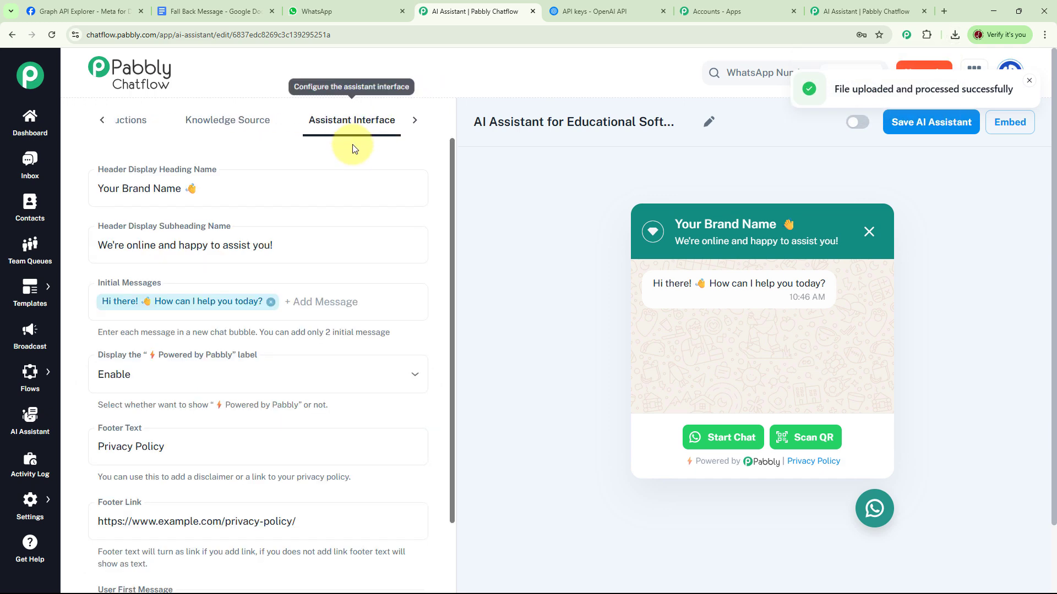
left_click(197, 194)
key("ctrl+a")
key("BackSpace")
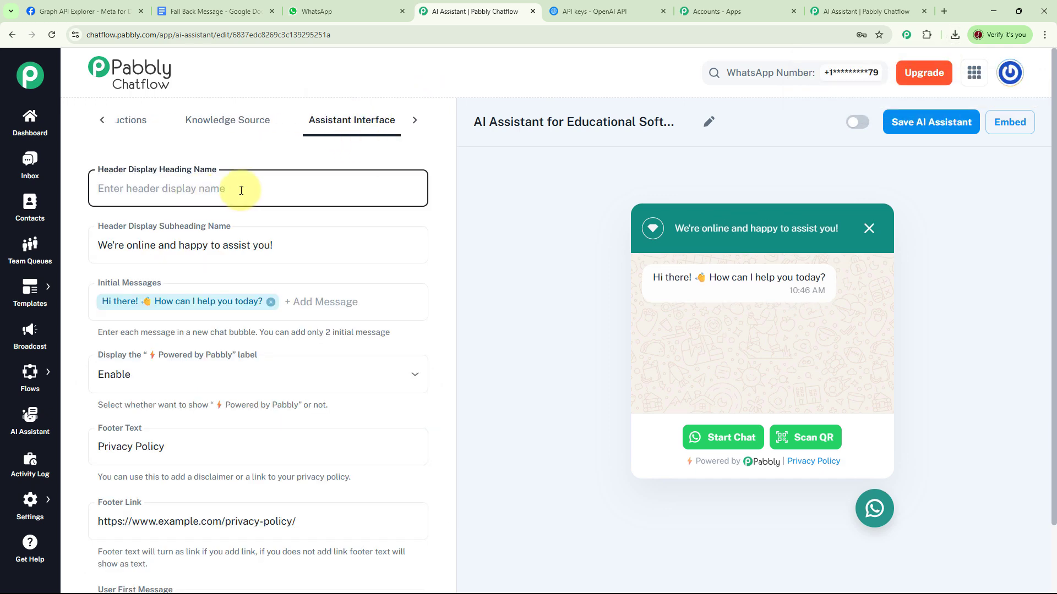
type("Future Educational Software")
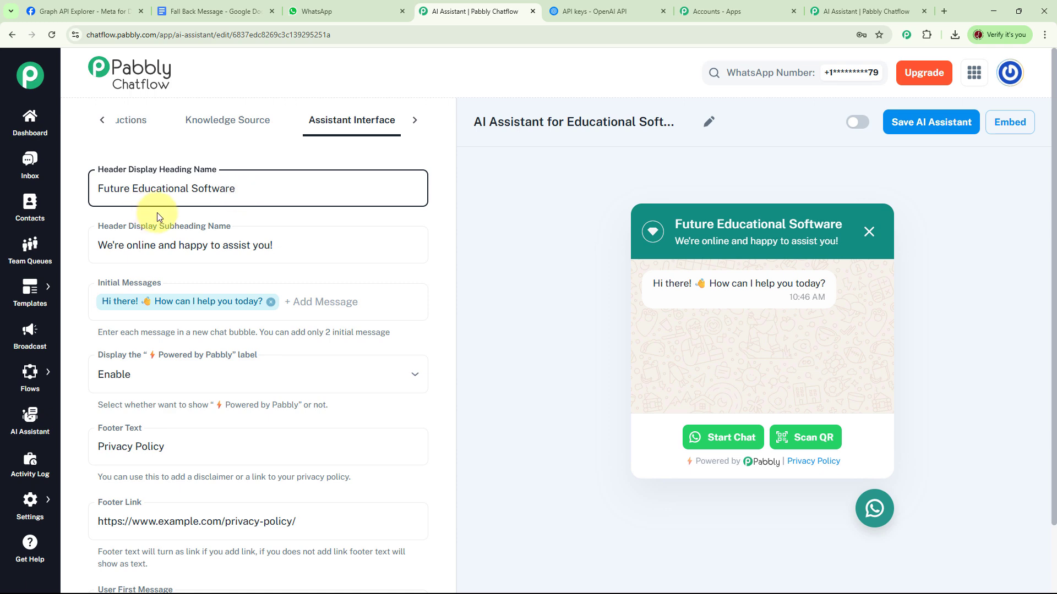
Keep the default subheading and initial message, and set the "Powered by Pabbly" label display to Enable
left_click(118, 245)
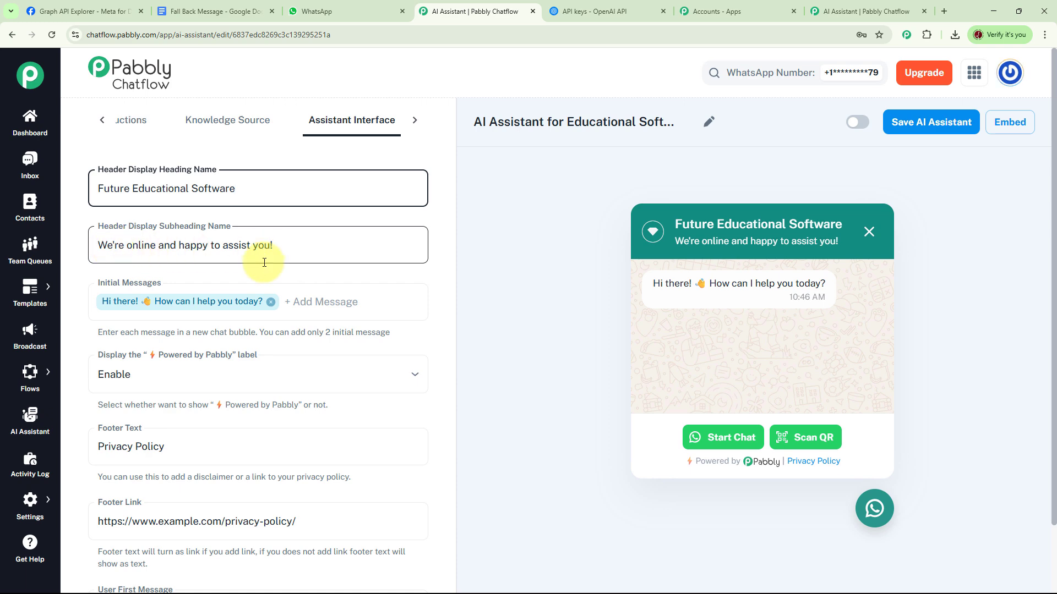
left_click(294, 302)
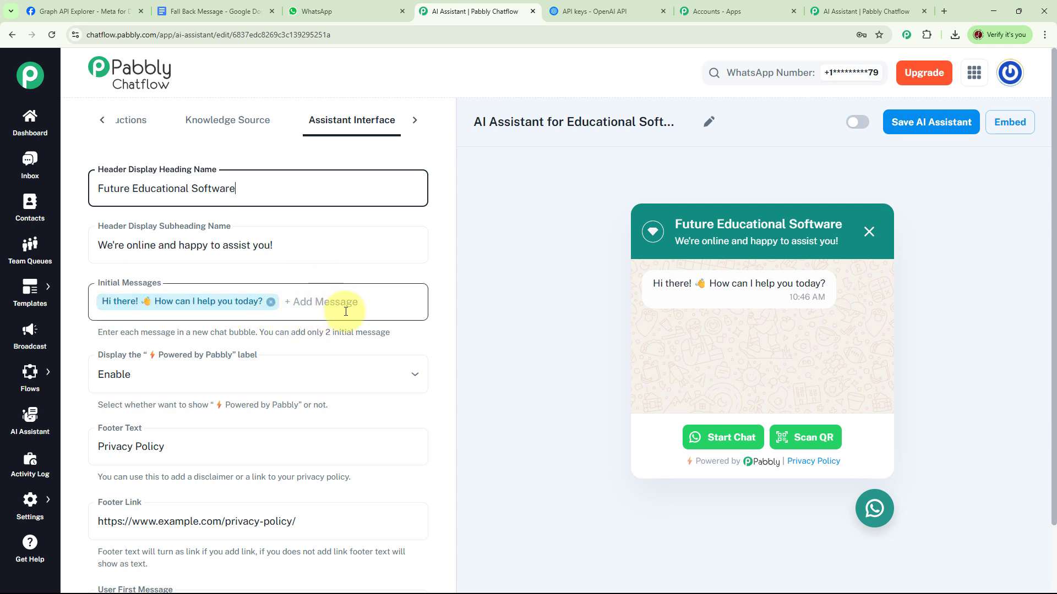
left_click(413, 373)
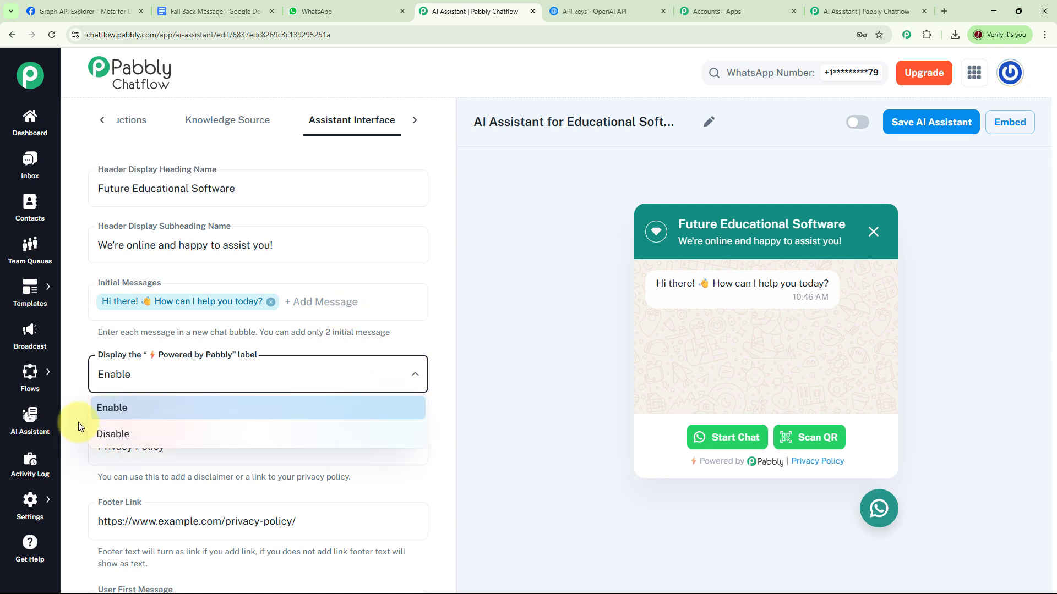
left_click(116, 410)
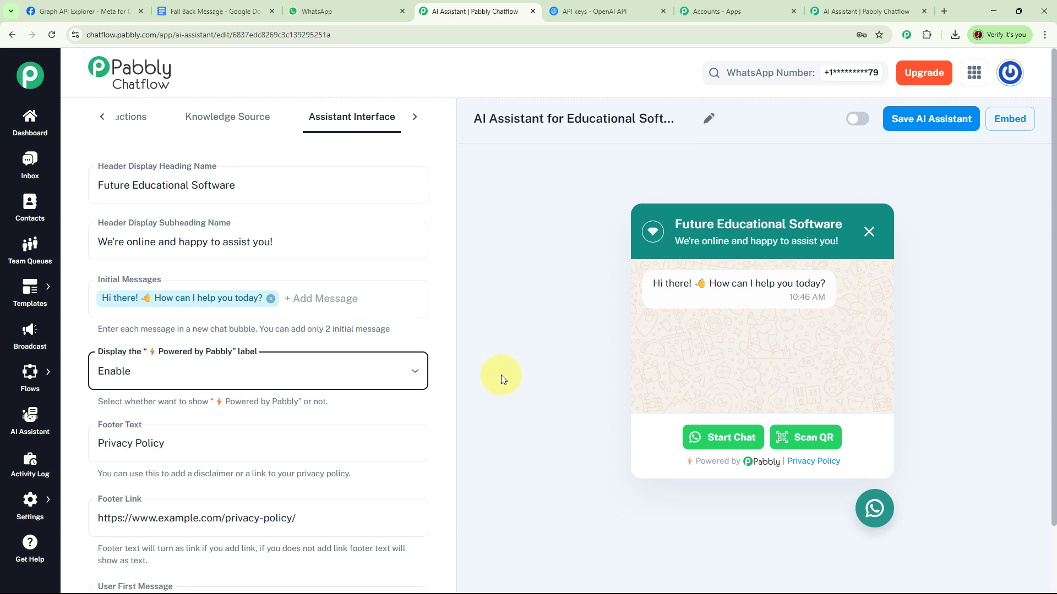
scroll(185, 372, "down", 2)
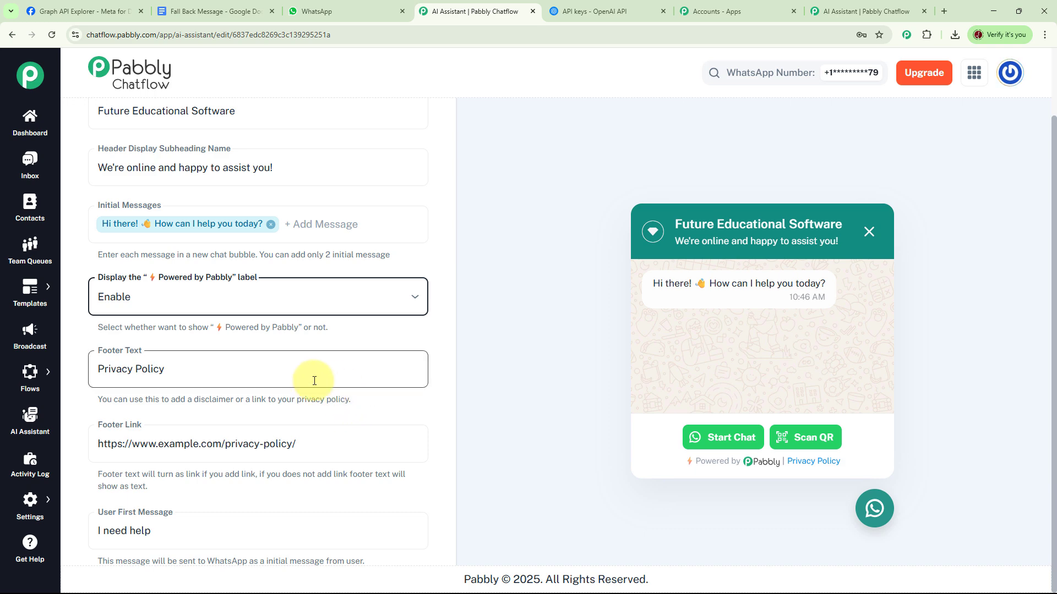
left_click(199, 444)
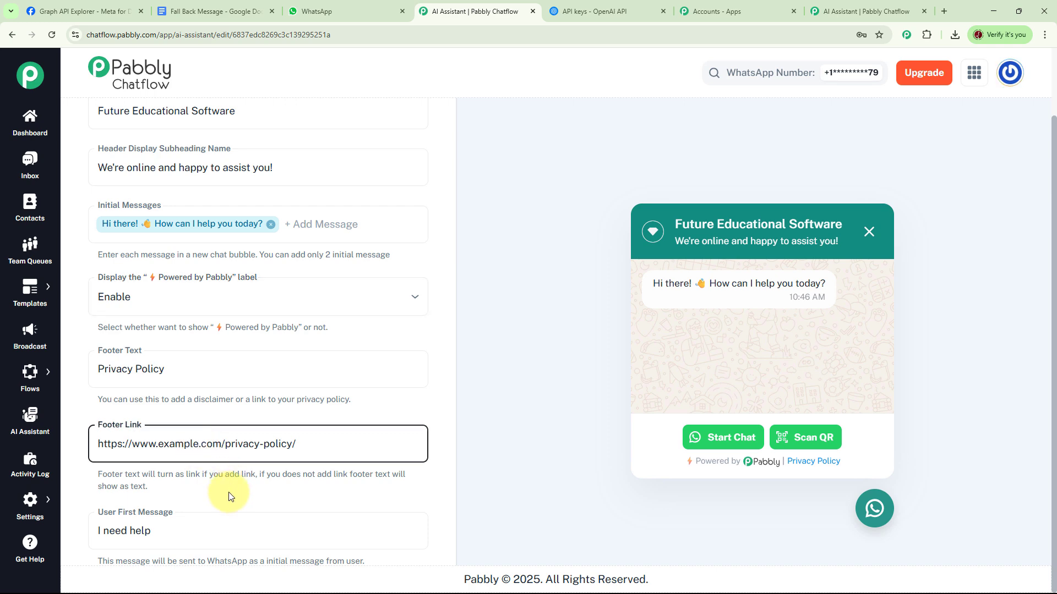
key("BackSpace")
key("BackSpace")
key("BackSpace")
key("BackSpace")
key("BackSpace")
key("BackSpace")
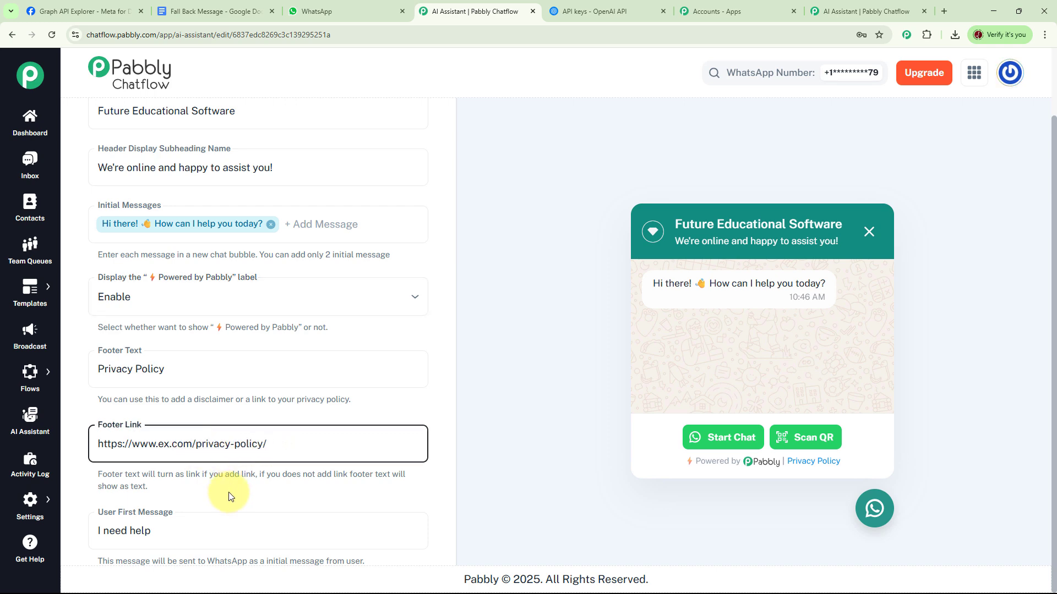
key("BackSpace")
type("future")
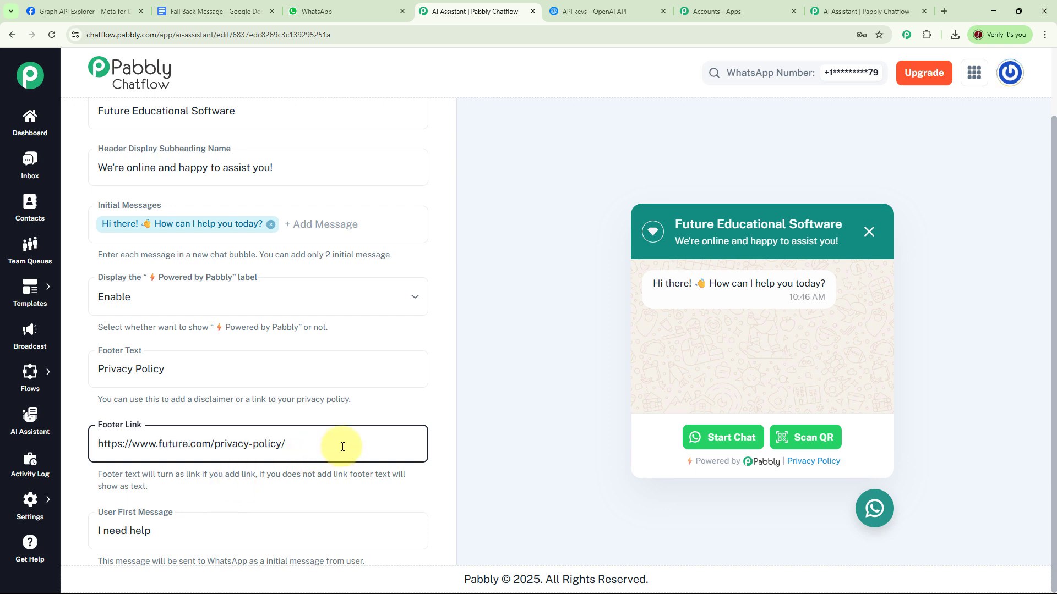
Replace the user first message with "Software"
scroll(308, 396, "down", 3)
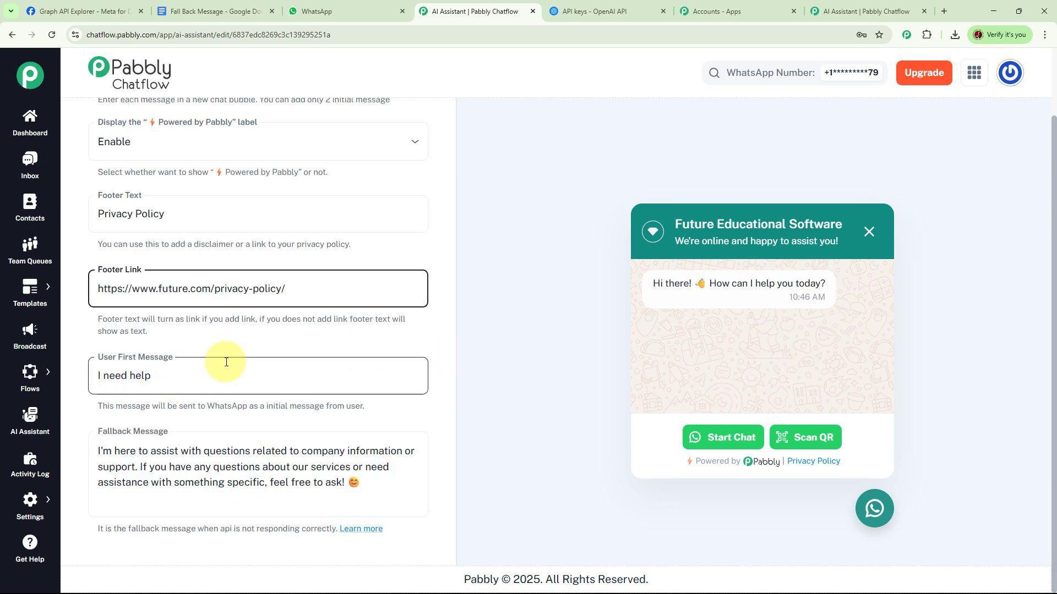
left_click(177, 376)
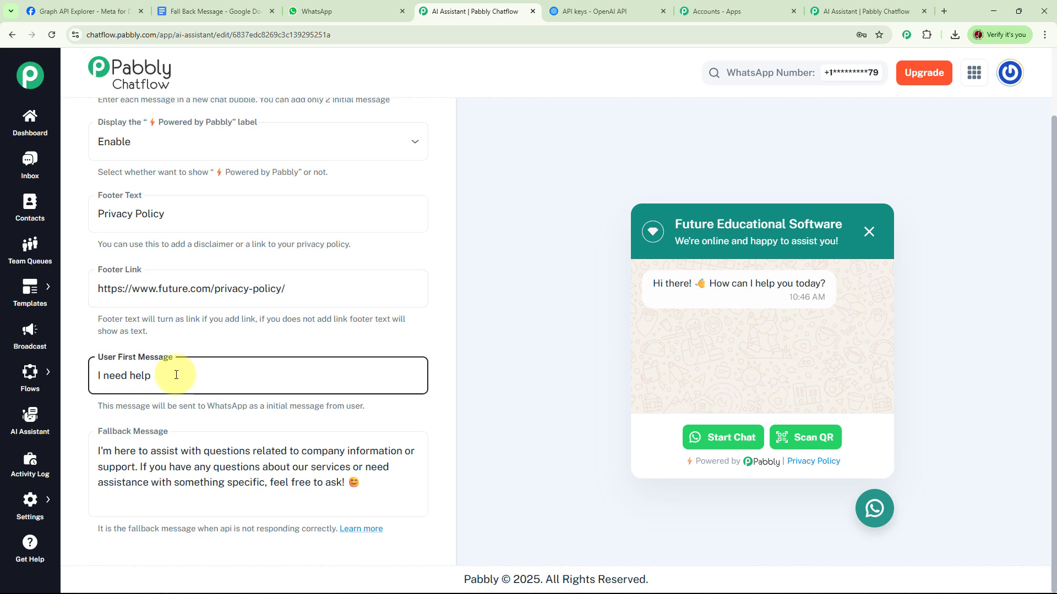
key("BackSpace")
key("BackSpace")
key("BackSpace")
key("BackSpace")
key("BackSpace")
key("BackSpace")
key("BackSpace")
key("BackSpace")
key("BackSpace")
key("BackSpace")
key("BackSpace")
type("Software")
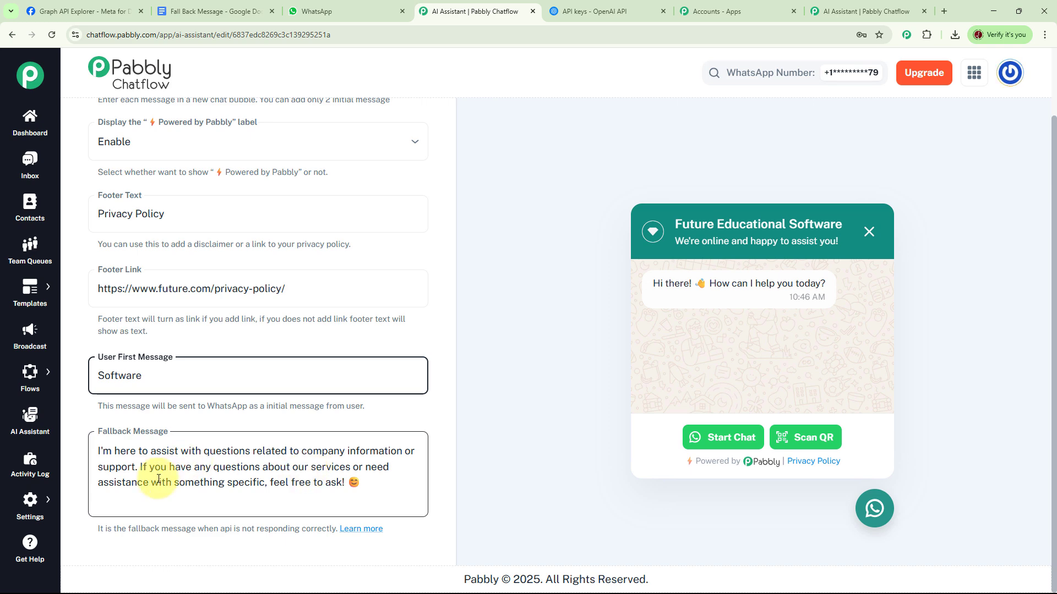
Replace the fallback message with the prepared apology text that directs users to the support team's e-mail or the help desk
left_click(103, 452)
left_click_drag(362, 483, 98, 452)
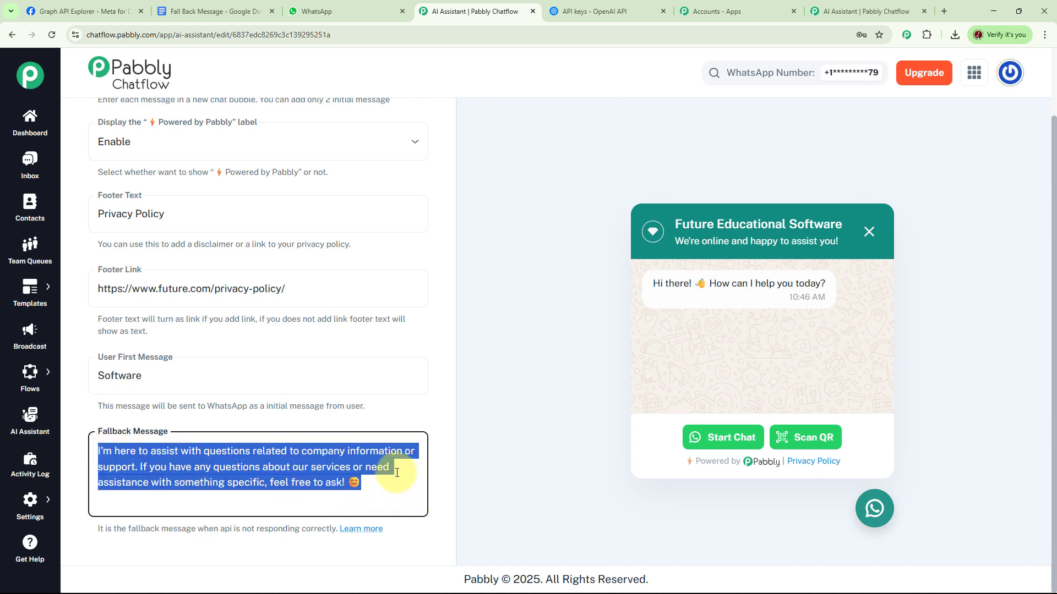
key("BackSpace")
key("ctrl+v")
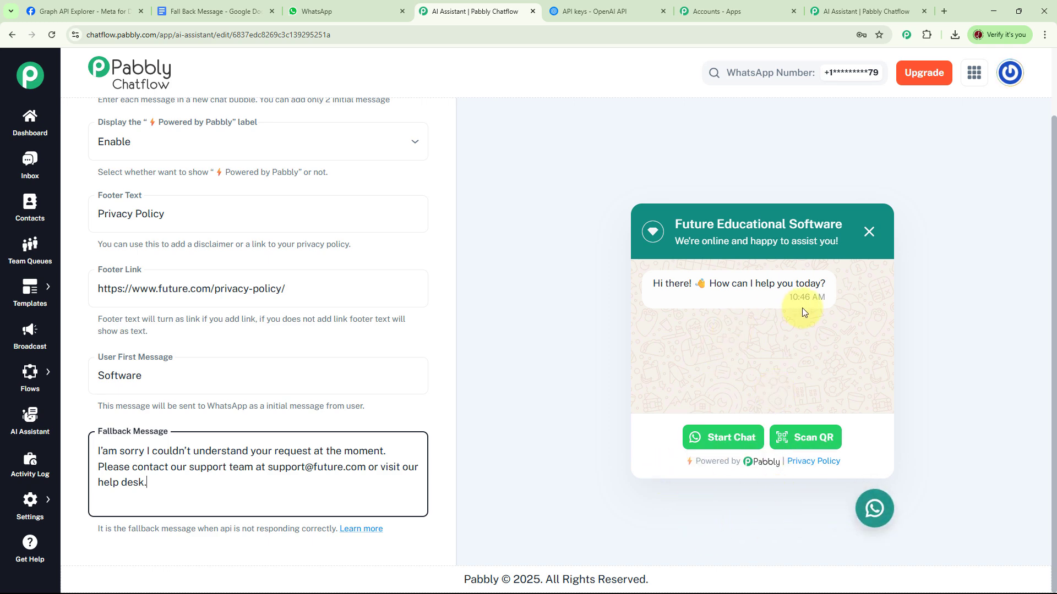
Activate the AI assistant, save it and dismiss the notification
scroll(451, 223, "up", 5)
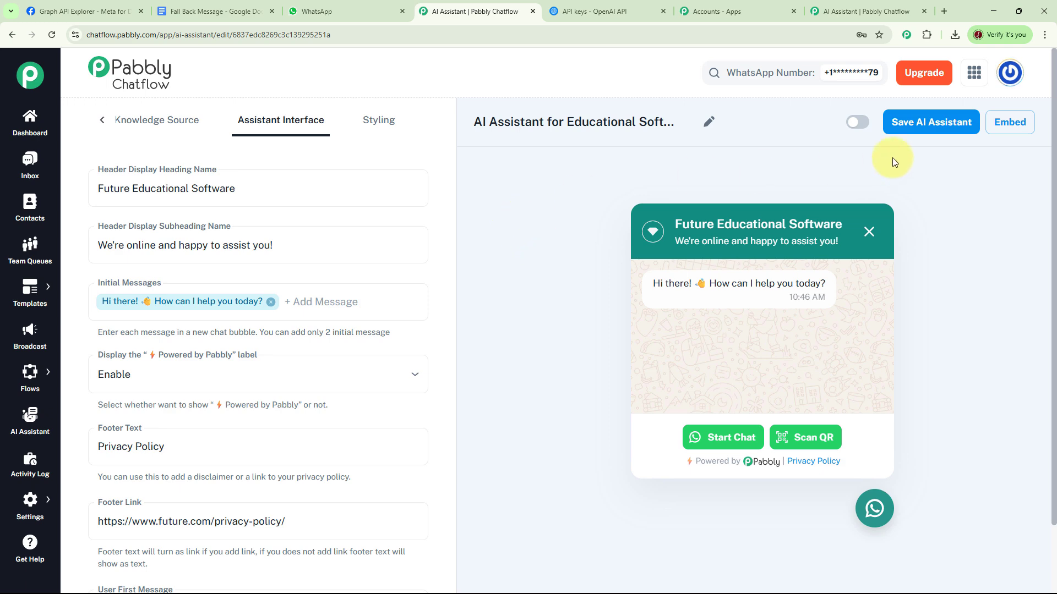
left_click(858, 122)
left_click(920, 131)
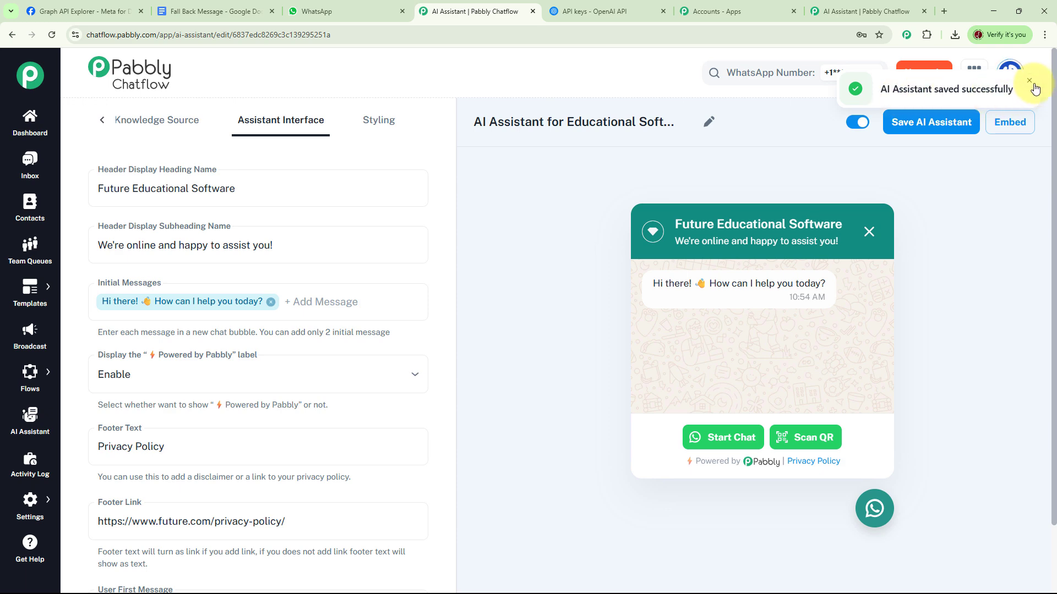
left_click(1029, 82)
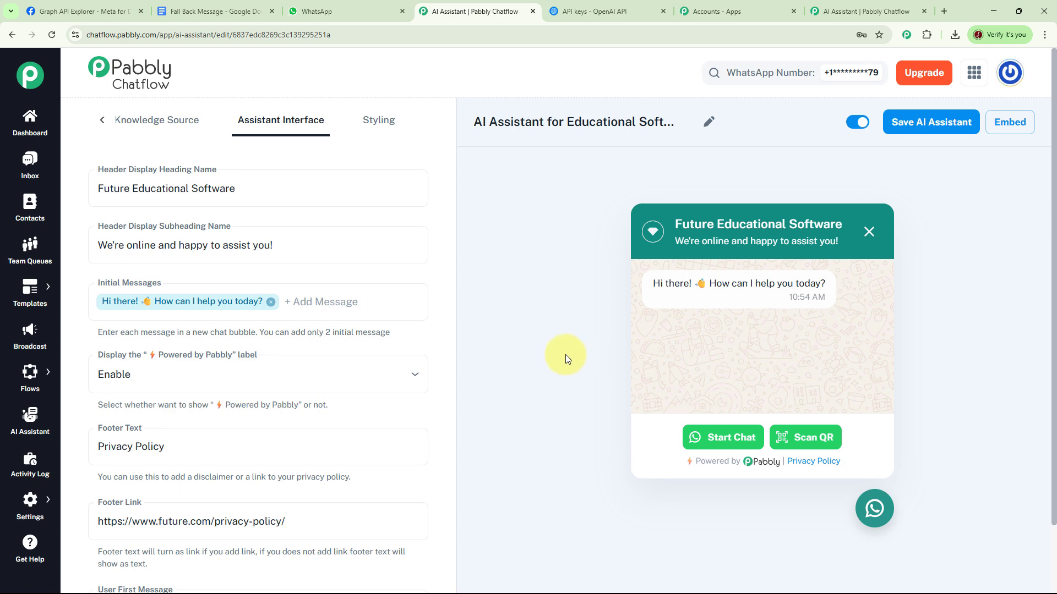
Switch to WhatsApp and send the message "Software" in the Future Educational Software Provider chat
left_click(347, 13)
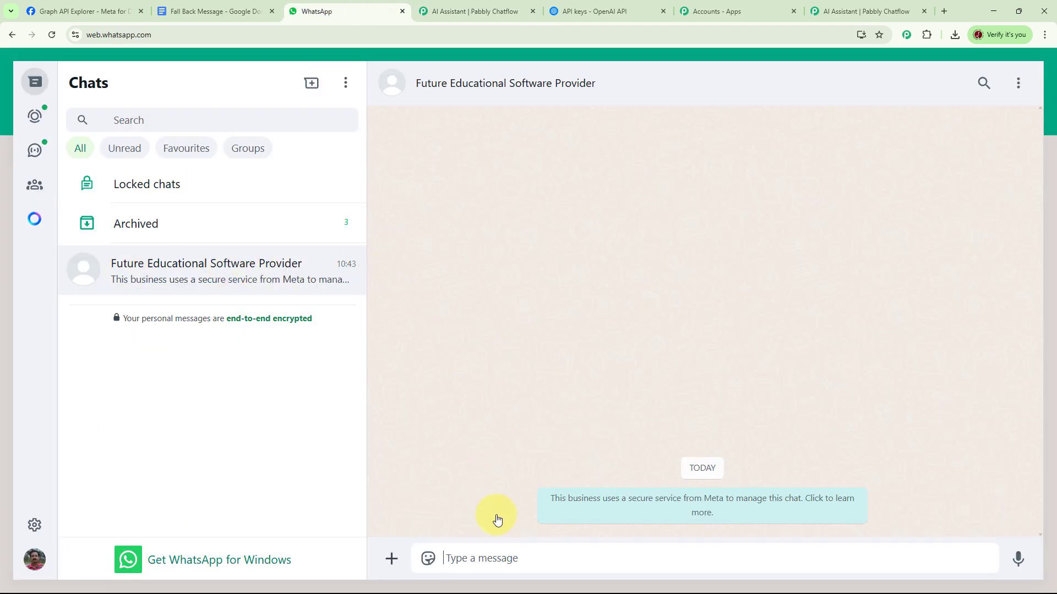
type("Software")
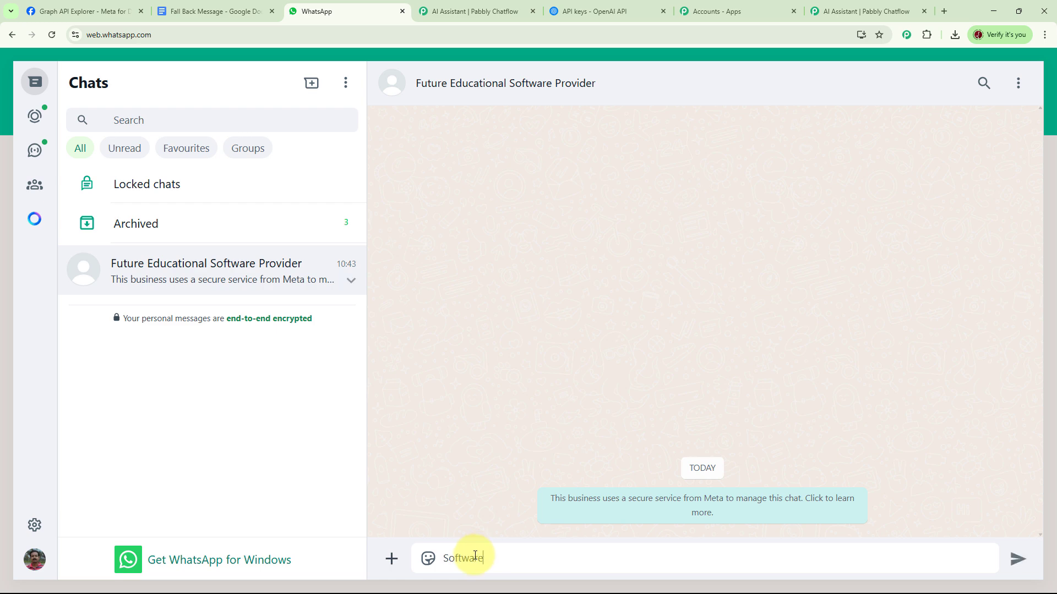
key("Return")
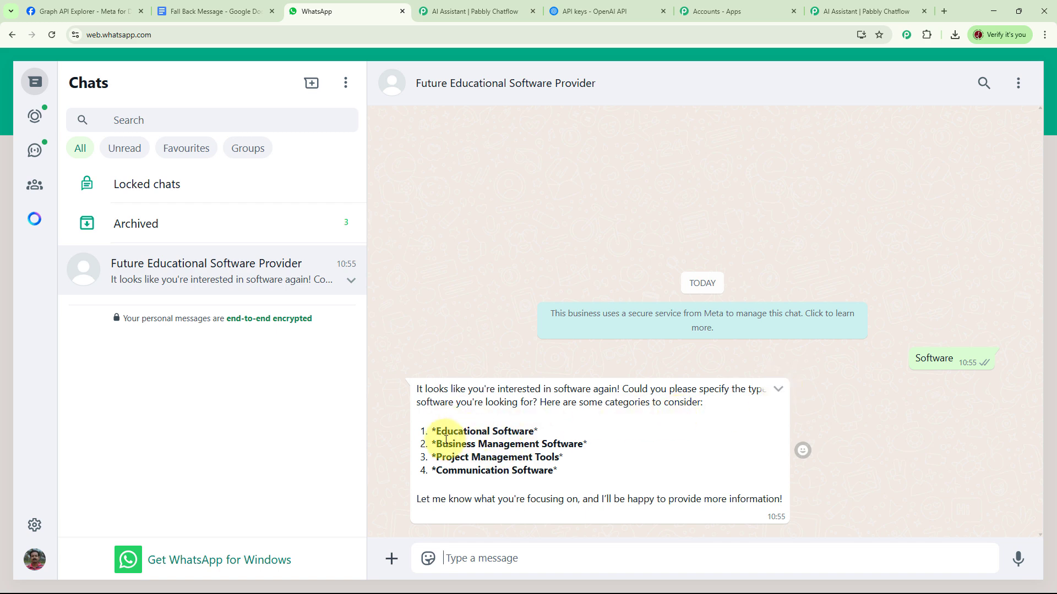
Reply to the assistant in the chat with "Educational Software Demo"
left_click(483, 556)
type("Educational Software Demo")
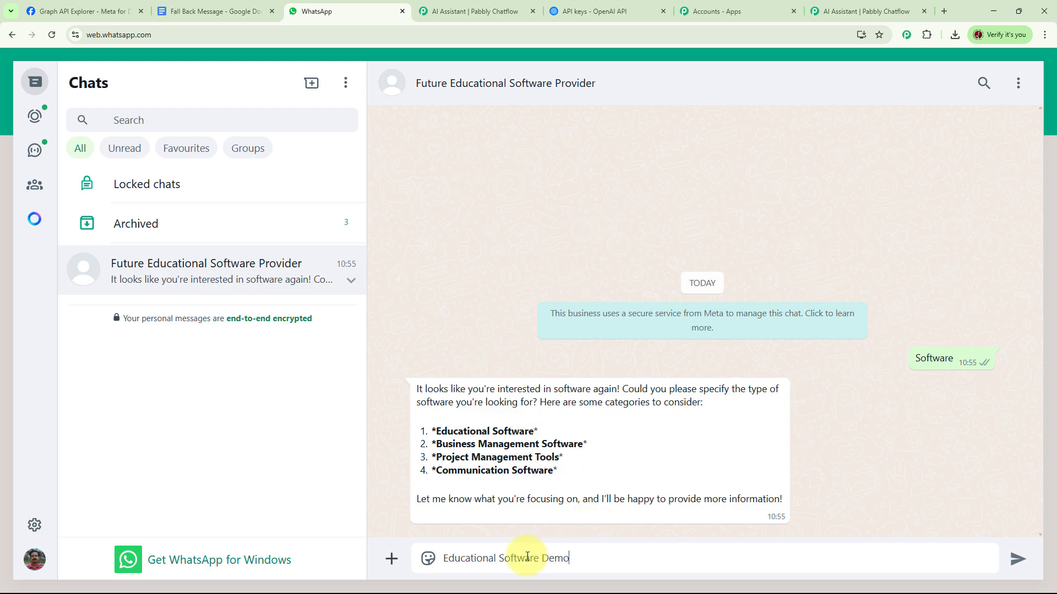
key("Return")
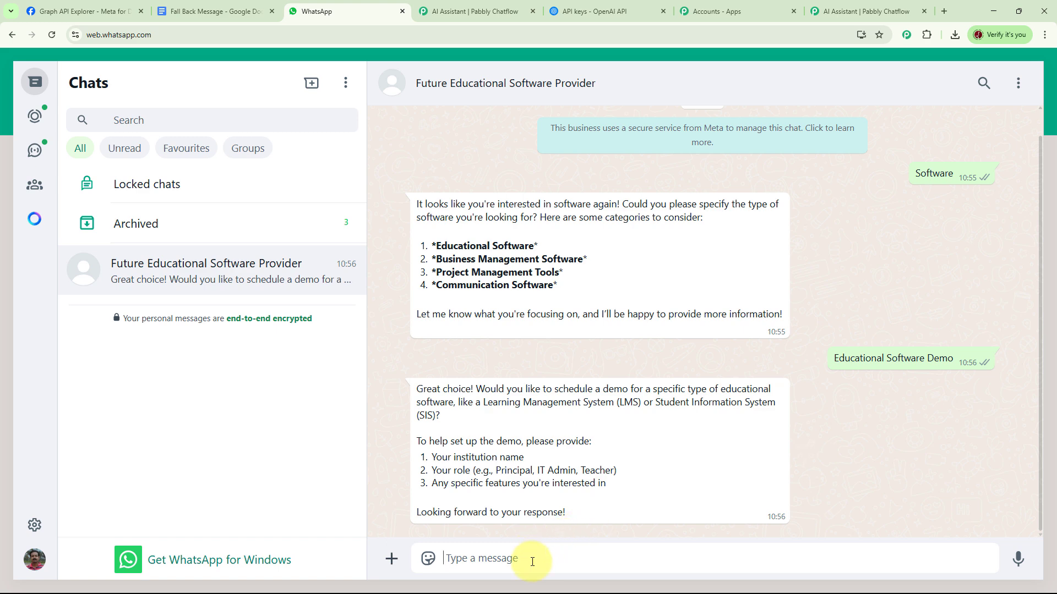
Send the demo details "Pabbly", "Principal" and "SIS" on separate lines in one message, and switch back to Pabbly Chatflow's AI Assistant page
type("Pabbly Principal SIS")
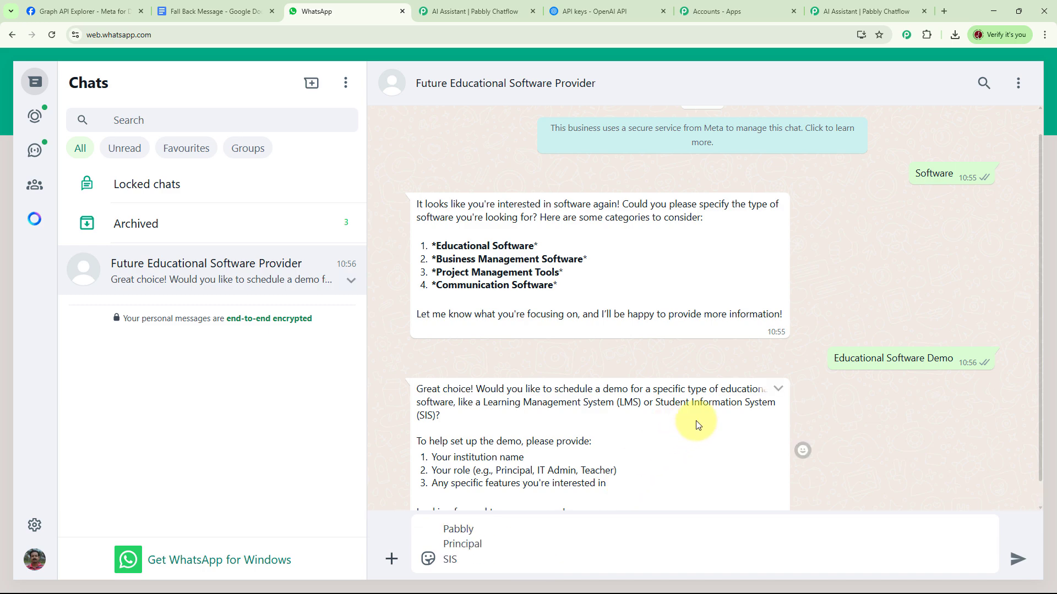
key("Return")
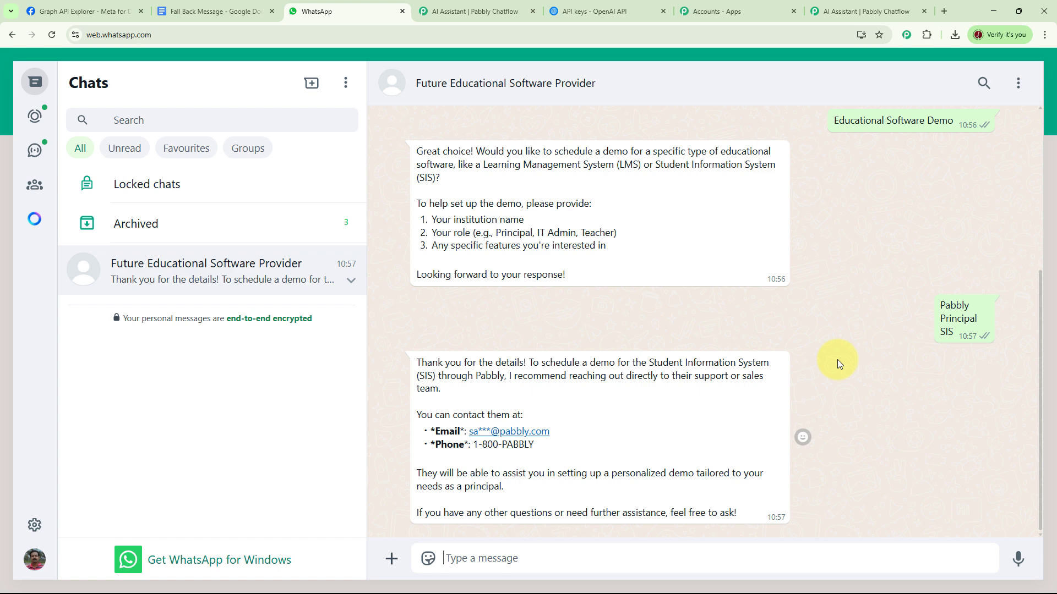
left_click(842, 12)
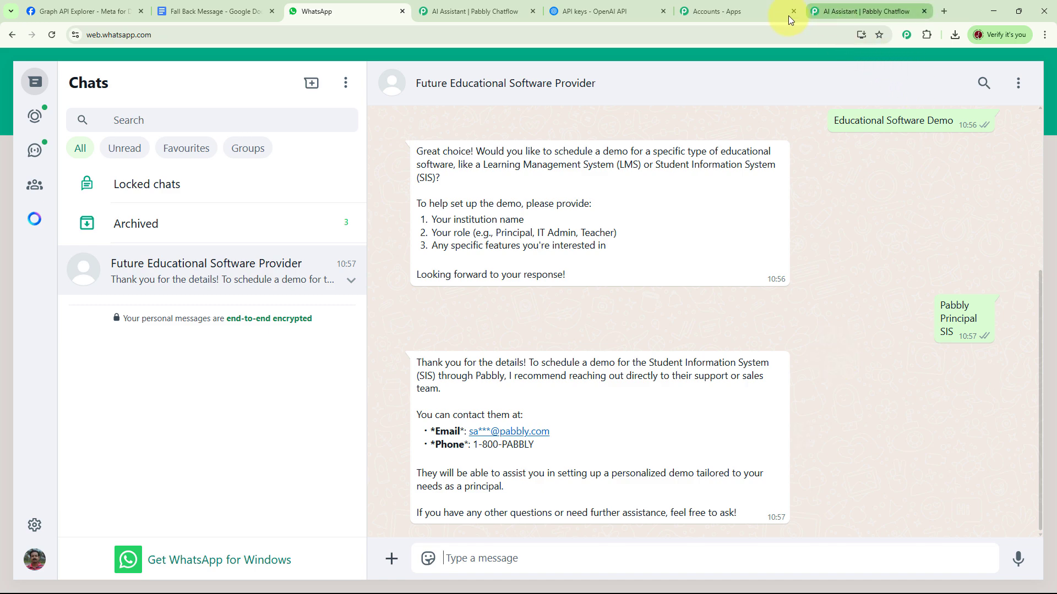